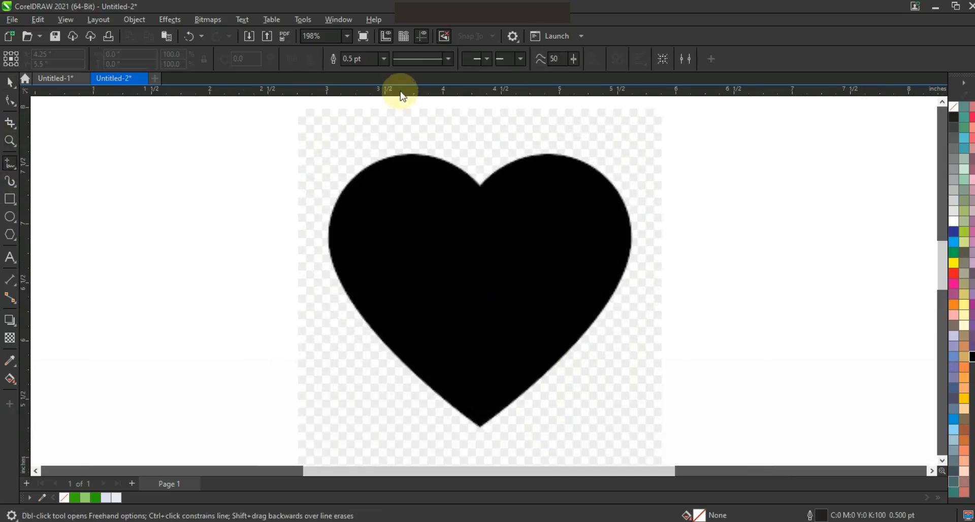
- Set the default outline for new lines to 3.0 pt width and red colour
{"action": "left_click", "coordinate": [382, 58]}
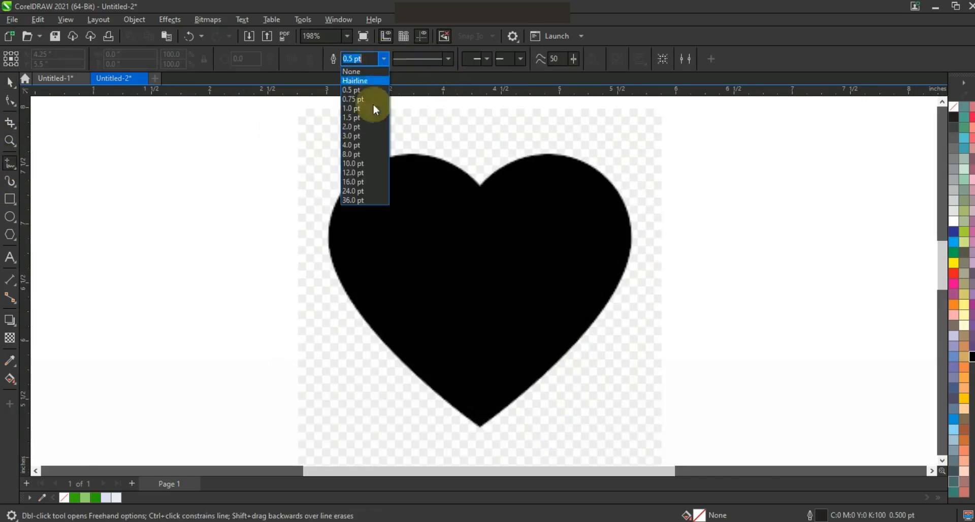
{"action": "left_click", "coordinate": [362, 136]}
{"action": "right_click", "coordinate": [953, 272]}
{"action": "left_click", "coordinate": [912, 280]}
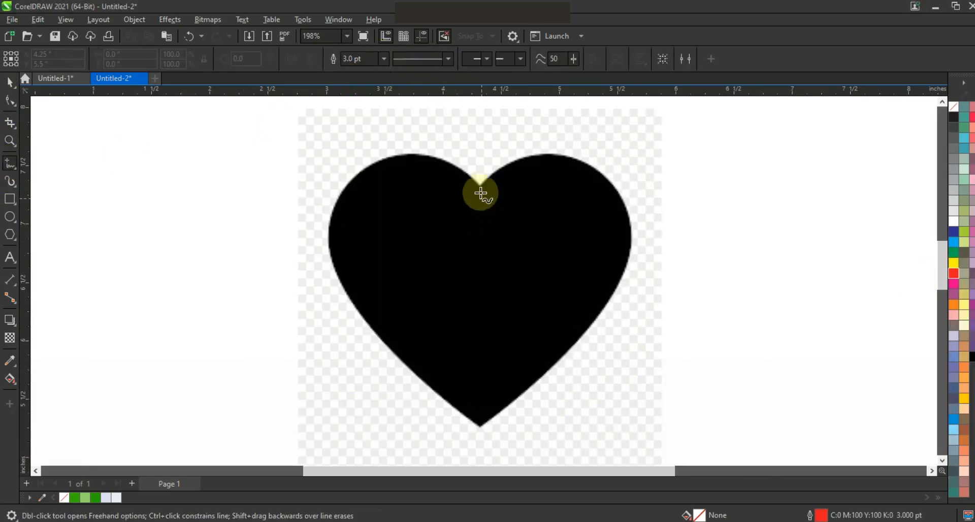
- Draw a three-point freehand line from the heart's top notch via its lower left edge to the bottom tip
{"action": "left_click", "coordinate": [479, 186]}
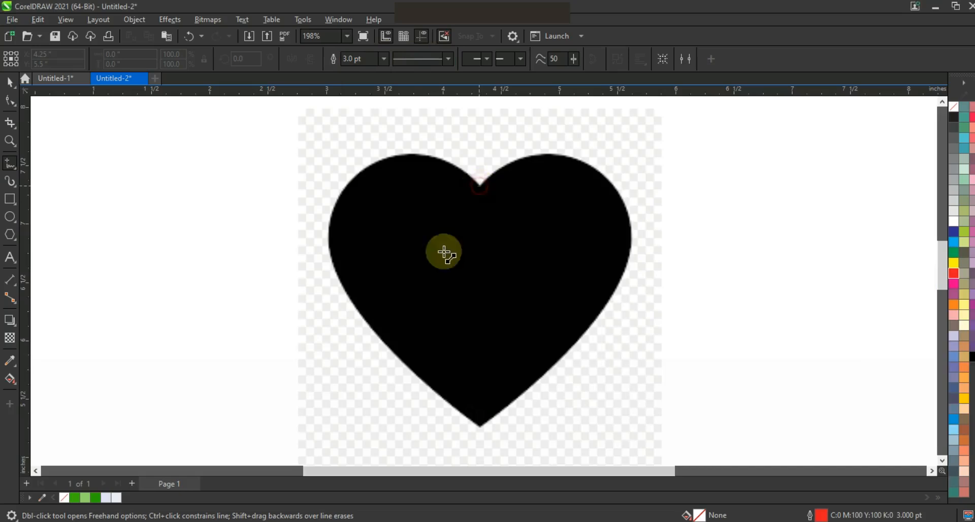
{"action": "double_click", "coordinate": [373, 328]}
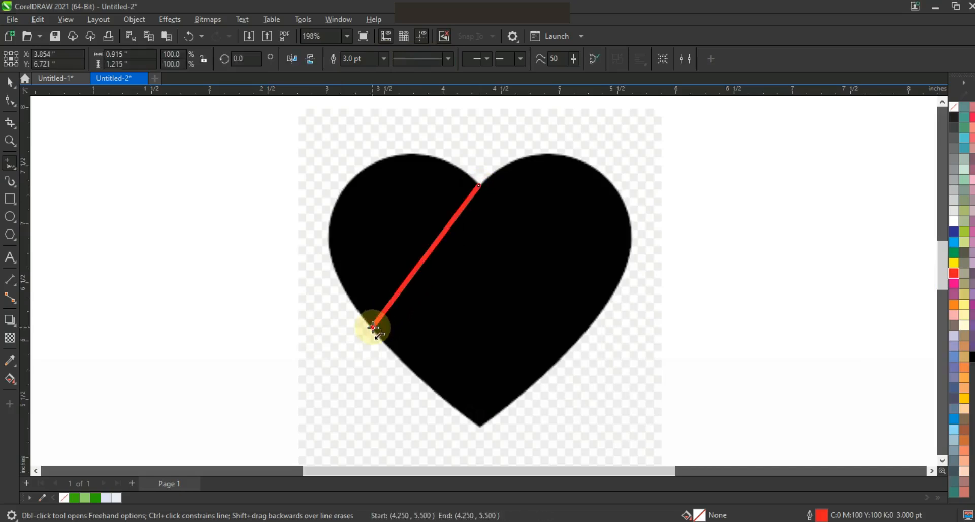
{"action": "left_click", "coordinate": [480, 427]}
- Convert the line's segments to curves and bend the upper one outward toward the heart's left lobe
{"action": "left_click", "coordinate": [10, 100]}
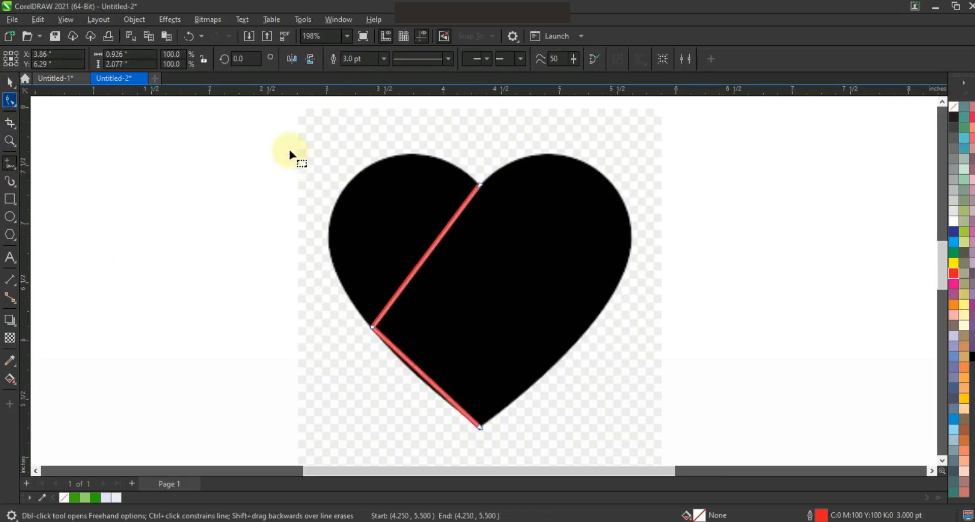
{"action": "left_click_drag", "start_coordinate": [491, 426], "coordinate": [545, 447]}
{"action": "left_click", "coordinate": [188, 59]}
{"action": "left_click_drag", "start_coordinate": [430, 151], "coordinate": [505, 216]}
{"action": "left_click_drag", "start_coordinate": [444, 235], "coordinate": [413, 135]}
{"action": "left_click_drag", "start_coordinate": [409, 280], "coordinate": [288, 237]}
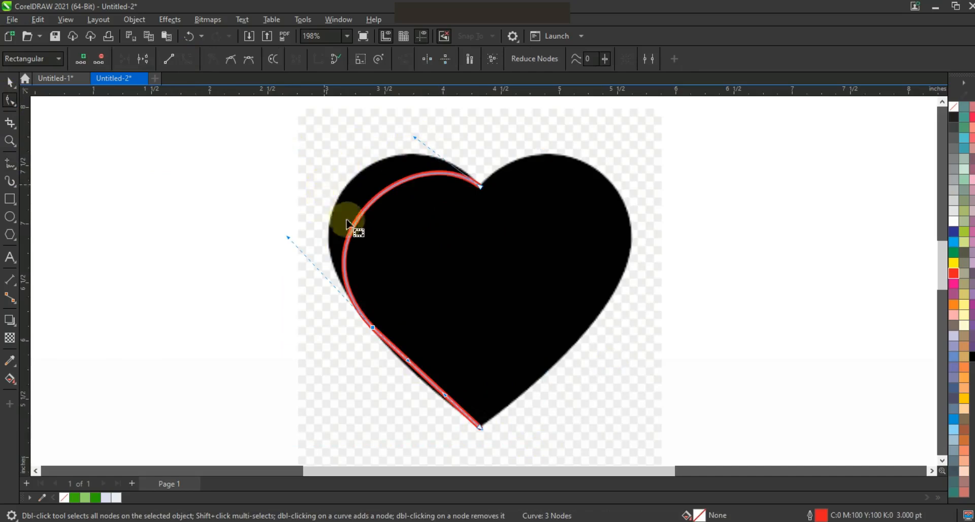
- Extend the upper segment's two control handles until the curve follows the edge of the left lobe
{"action": "key", "text": "F3"}
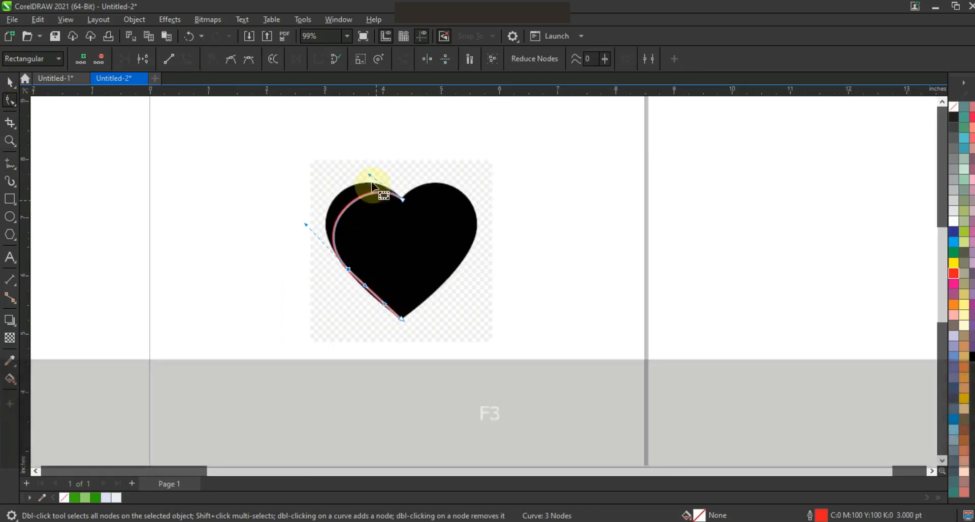
{"action": "left_click_drag", "start_coordinate": [369, 175], "coordinate": [344, 158]}
{"action": "left_click", "coordinate": [305, 223]}
{"action": "left_click_drag", "start_coordinate": [302, 224], "coordinate": [300, 223]}
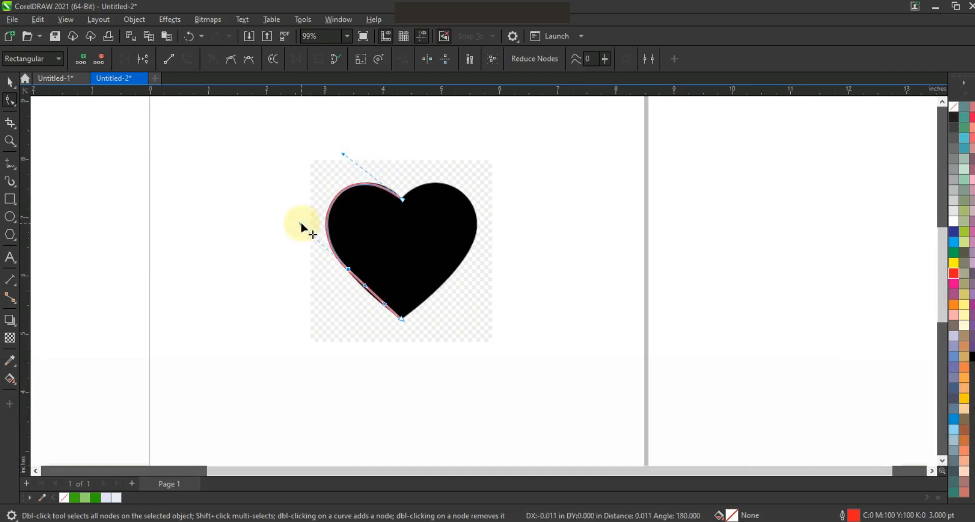
- Fit the lower segment to the heart's lower left edge by adjusting its curvature, middle node and handle
{"action": "left_click", "coordinate": [9, 140]}
{"action": "left_click_drag", "start_coordinate": [283, 156], "coordinate": [560, 346]}
{"action": "left_click", "coordinate": [9, 100]}
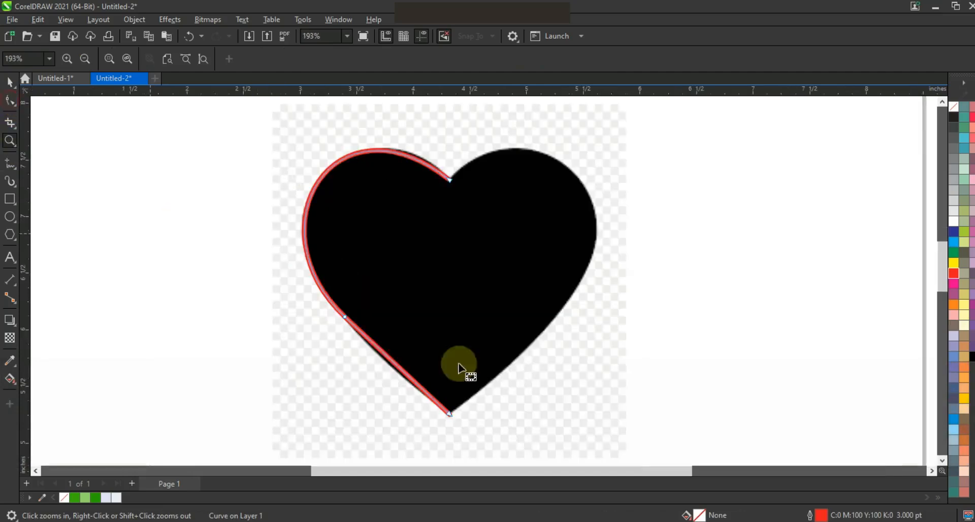
{"action": "left_click_drag", "start_coordinate": [374, 345], "coordinate": [374, 346]}
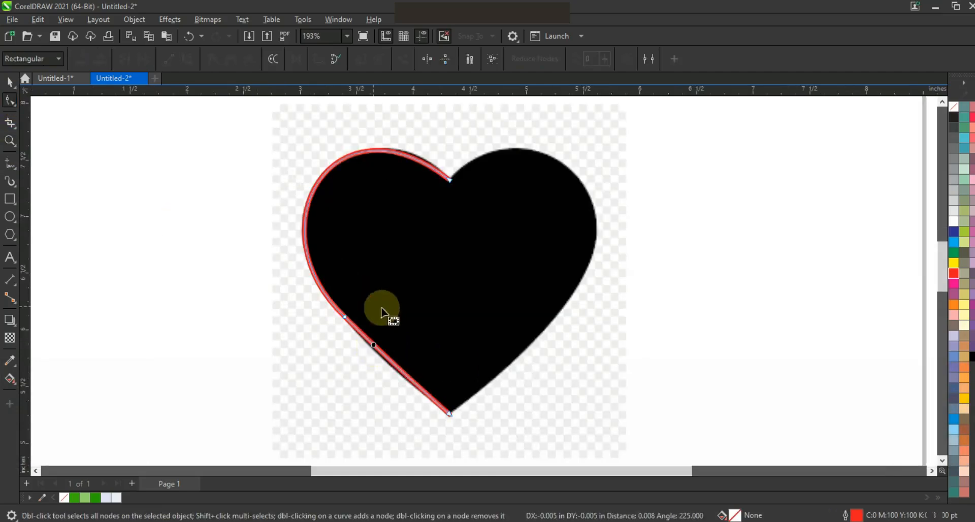
{"action": "left_click", "coordinate": [357, 320]}
{"action": "left_click_drag", "start_coordinate": [345, 318], "coordinate": [345, 320]}
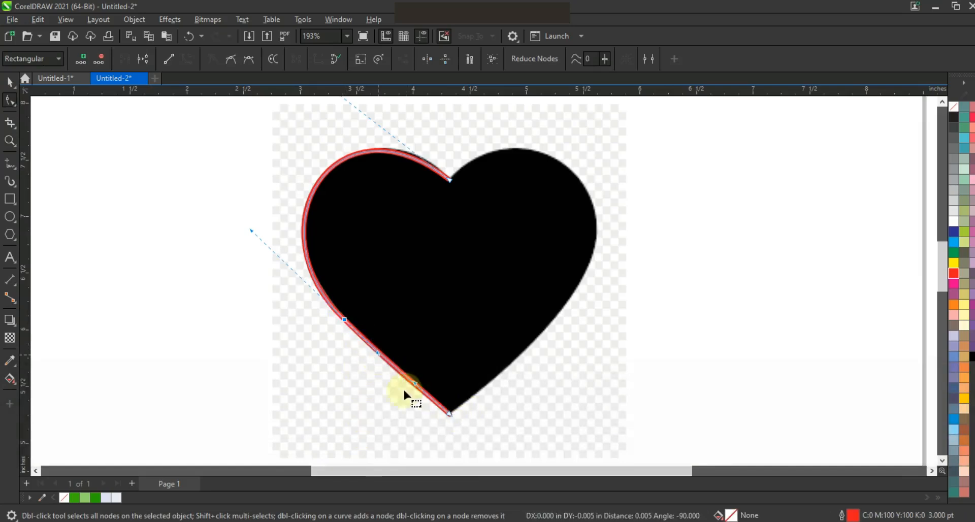
{"action": "left_click_drag", "start_coordinate": [415, 384], "coordinate": [414, 384]}
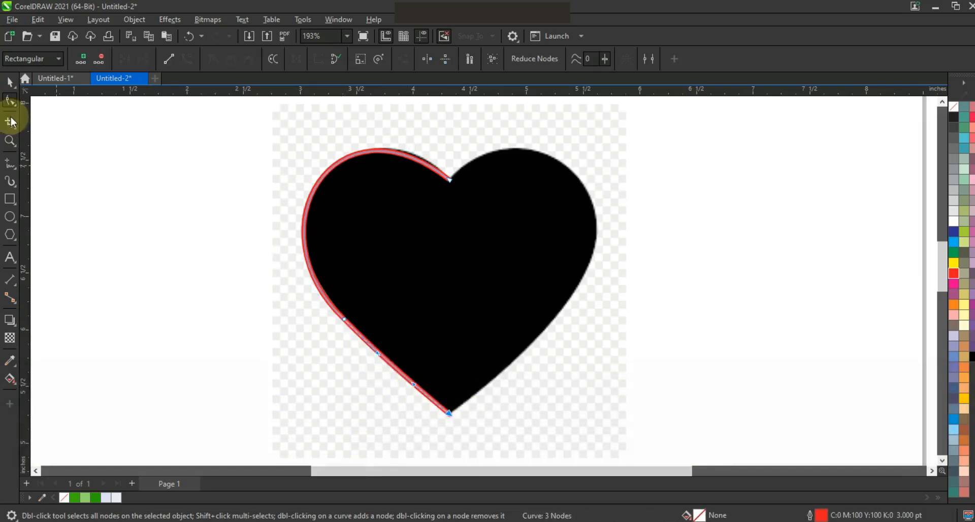
- Create a horizontally mirrored copy of the half-heart curve on its right side and combine both halves
{"action": "left_click", "coordinate": [10, 81]}
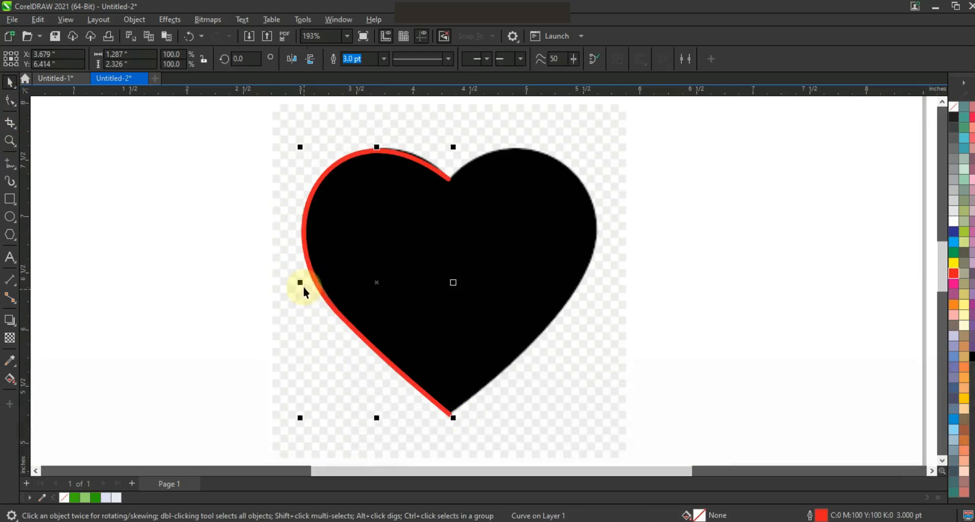
{"action": "left_click_drag", "start_coordinate": [301, 287], "coordinate": [459, 287]}
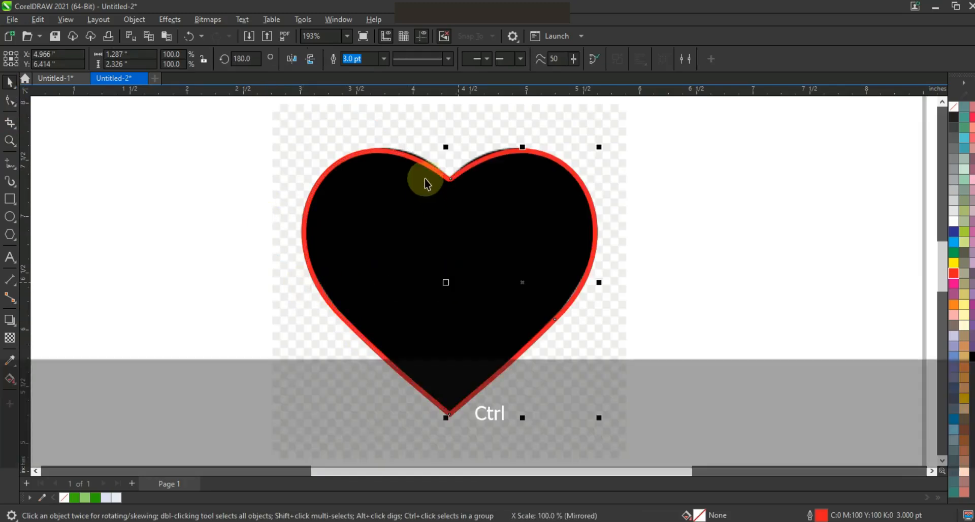
{"action": "left_click", "coordinate": [409, 159], "text": "shift"}
{"action": "left_click", "coordinate": [331, 60]}
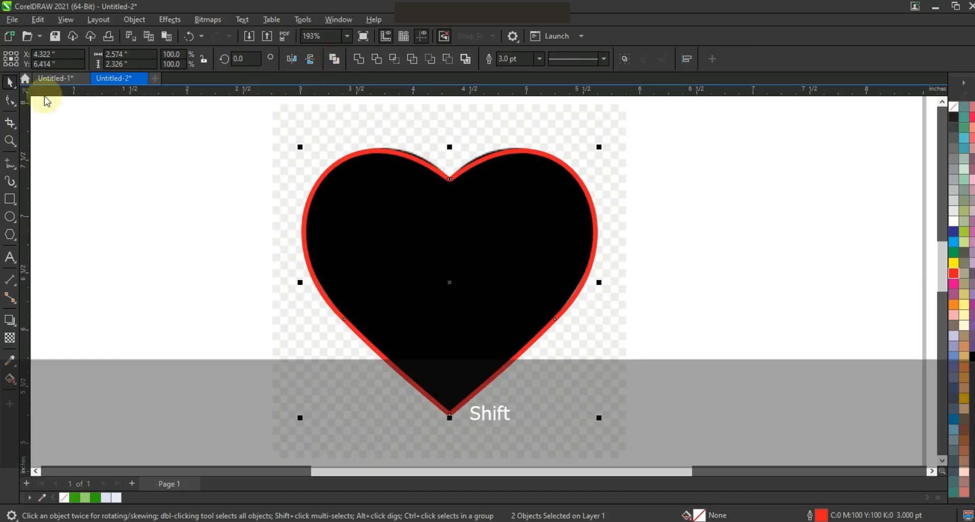
- Join the overlapping end nodes of the two halves at the heart's top notch and bottom tip
{"action": "left_click", "coordinate": [10, 100]}
{"action": "left_click_drag", "start_coordinate": [436, 159], "coordinate": [459, 197]}
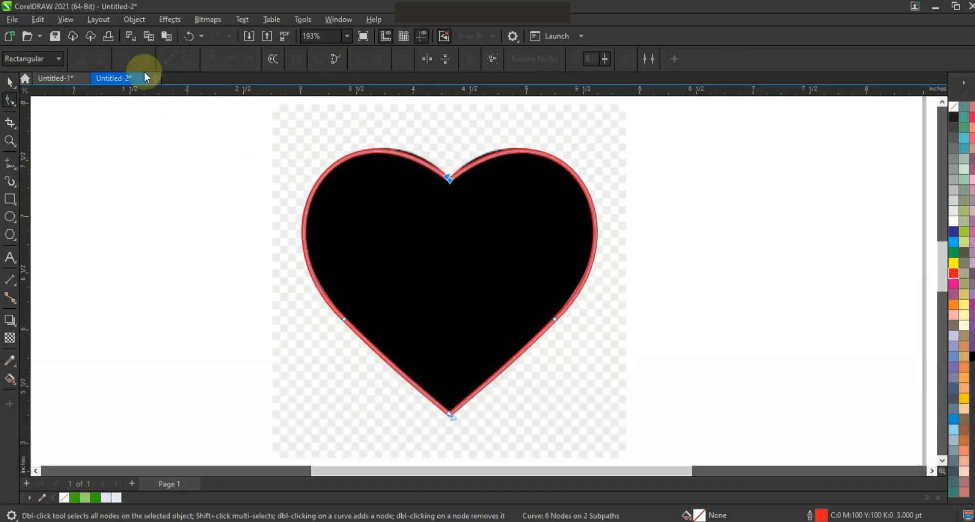
{"action": "left_click", "coordinate": [124, 58]}
{"action": "left_click", "coordinate": [437, 365]}
{"action": "left_click_drag", "start_coordinate": [452, 412], "coordinate": [468, 435]}
{"action": "left_click", "coordinate": [124, 59]}
- Delete the black heart reference bitmap behind the red outline
{"action": "left_click", "coordinate": [9, 81]}
{"action": "left_click", "coordinate": [572, 387]}
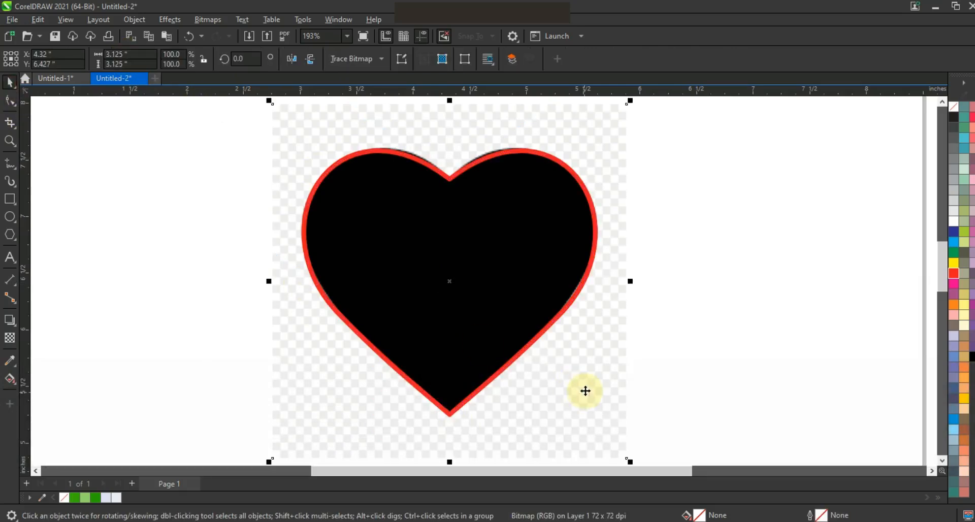
{"action": "key", "text": "Delete"}
- Enlarge the red heart outline proportionally about its centre
{"action": "left_click", "coordinate": [538, 339]}
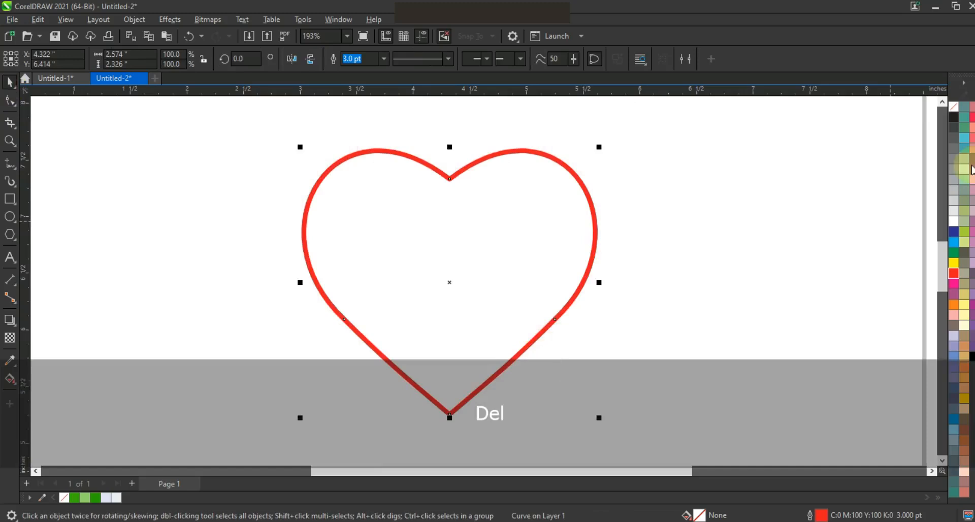
{"action": "right_click", "coordinate": [953, 111]}
{"action": "left_click", "coordinate": [658, 161]}
{"action": "left_click", "coordinate": [533, 210]}
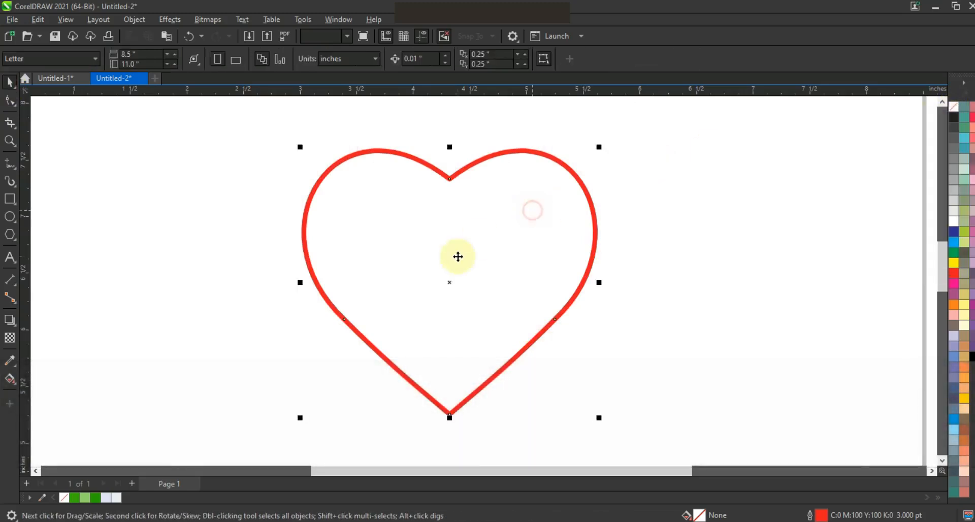
{"action": "key", "text": "F3"}
{"action": "left_click_drag", "start_coordinate": [530, 201], "coordinate": [563, 171]}
{"action": "left_click", "coordinate": [634, 206]}
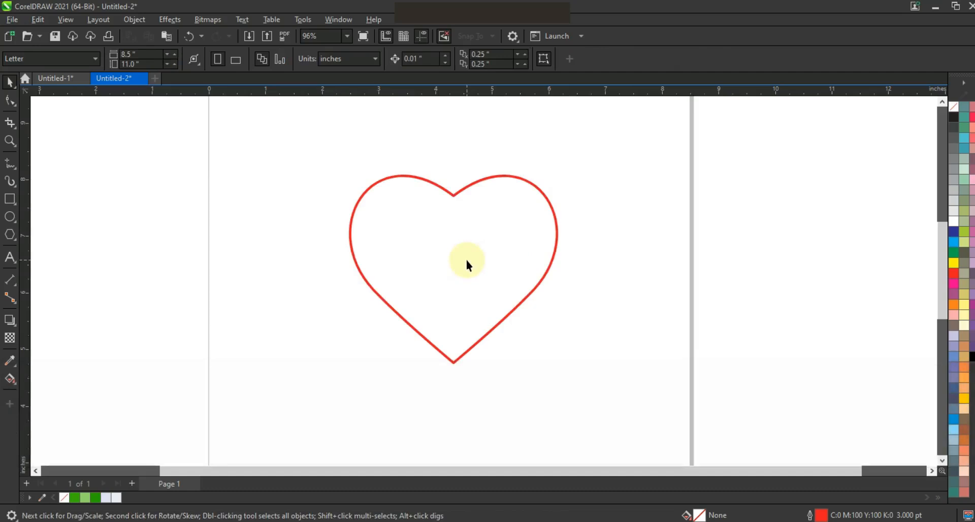
- Draw a three-point freehand line from outside the heart's lower left to above its right lobe and back inside the heart
{"action": "left_click", "coordinate": [7, 142]}
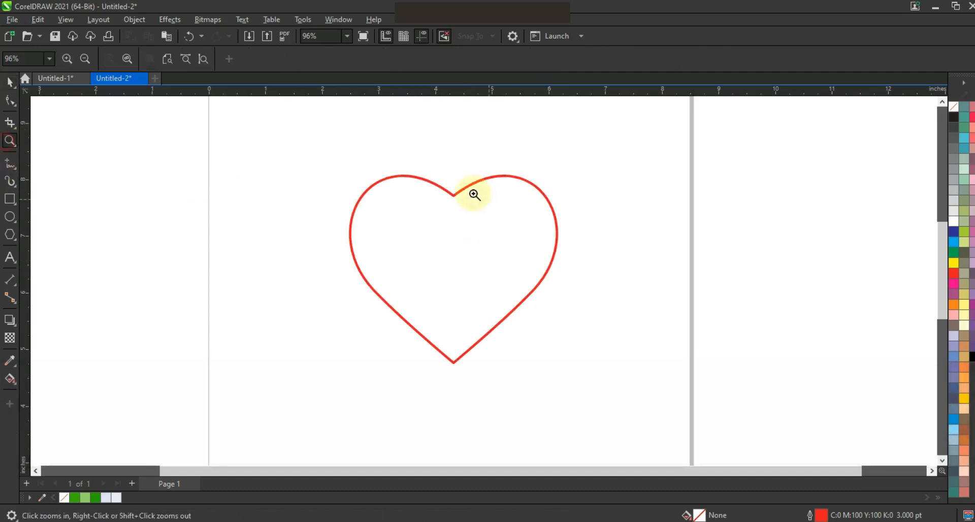
{"action": "left_click_drag", "start_coordinate": [322, 131], "coordinate": [608, 381]}
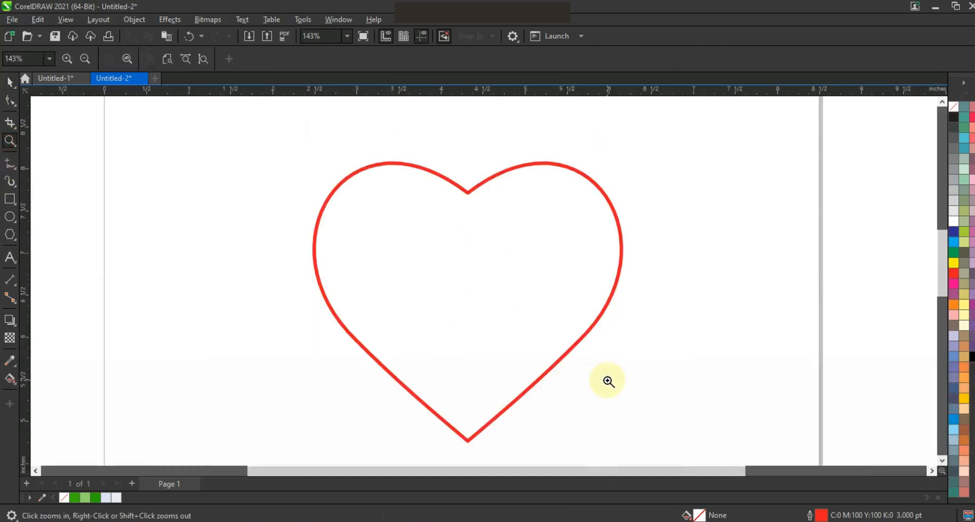
{"action": "left_click", "coordinate": [10, 163]}
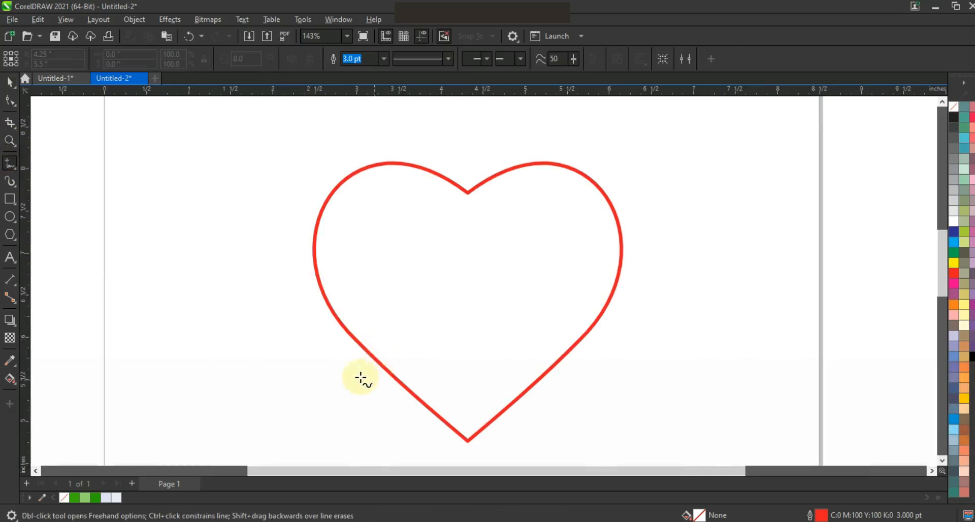
{"action": "left_click", "coordinate": [351, 400]}
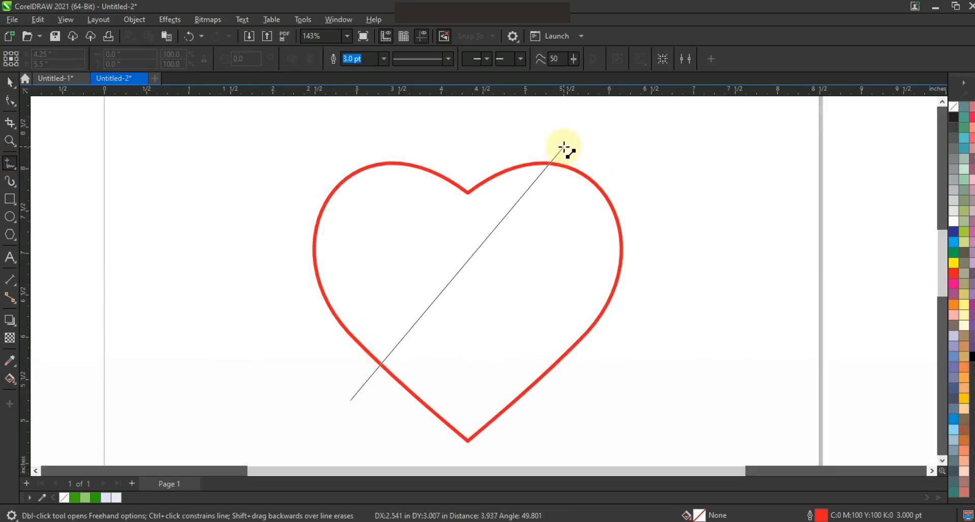
{"action": "double_click", "coordinate": [563, 148]}
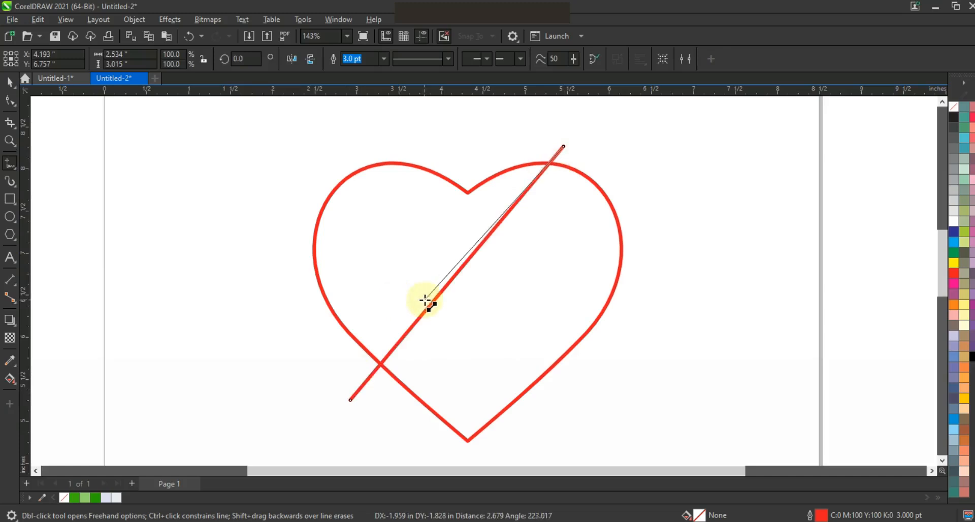
{"action": "left_click", "coordinate": [454, 332]}
- Convert the new line to curves and bend its long segment into a wide arc along the heart's right side
{"action": "left_click", "coordinate": [9, 100]}
{"action": "left_click_drag", "start_coordinate": [586, 429], "coordinate": [586, 428]}
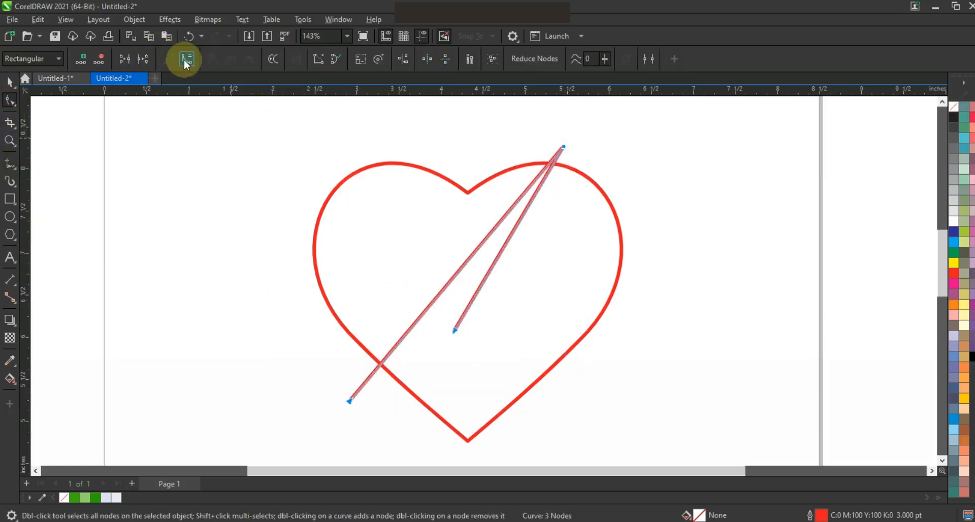
{"action": "left_click_drag", "start_coordinate": [544, 127], "coordinate": [589, 171]}
{"action": "left_click_drag", "start_coordinate": [494, 230], "coordinate": [556, 311]}
{"action": "left_click_drag", "start_coordinate": [421, 316], "coordinate": [502, 430]}
{"action": "left_click_drag", "start_coordinate": [596, 281], "coordinate": [648, 319]}
{"action": "left_click_drag", "start_coordinate": [574, 161], "coordinate": [564, 146]}
{"action": "left_click_drag", "start_coordinate": [653, 316], "coordinate": [657, 318]}
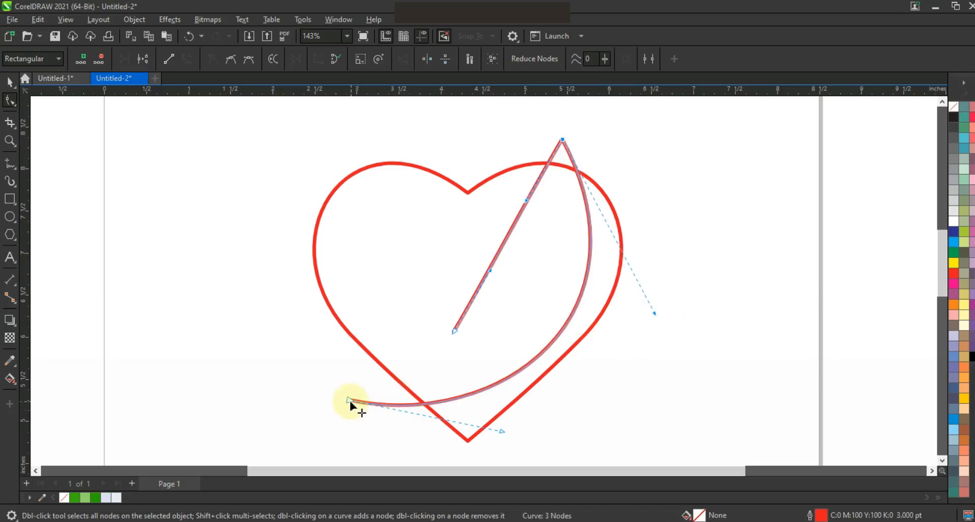
{"action": "left_click_drag", "start_coordinate": [354, 405], "coordinate": [359, 406]}
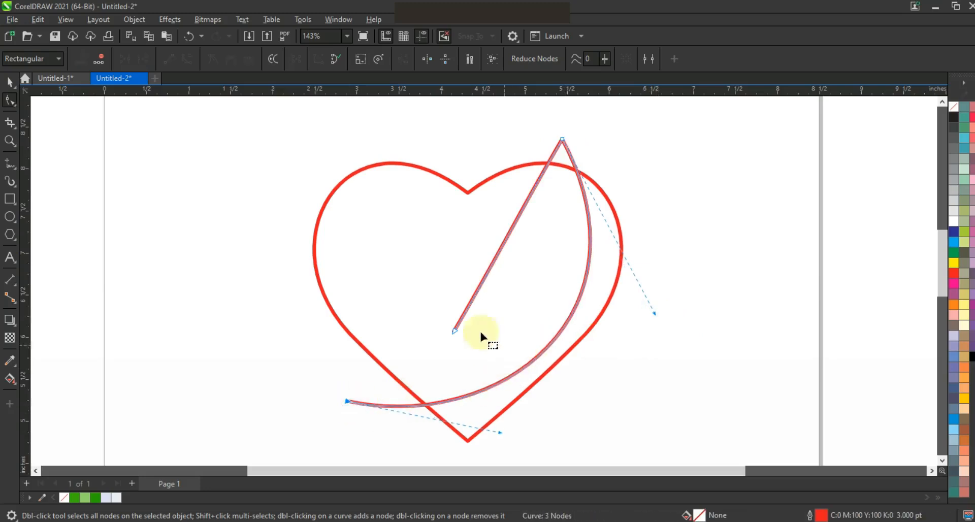
- Shape the short segment into the leaf's S-curved left edge by moving its end node, handles and the tip node
{"action": "left_click_drag", "start_coordinate": [454, 331], "coordinate": [489, 363]}
{"action": "left_click_drag", "start_coordinate": [525, 303], "coordinate": [400, 250]}
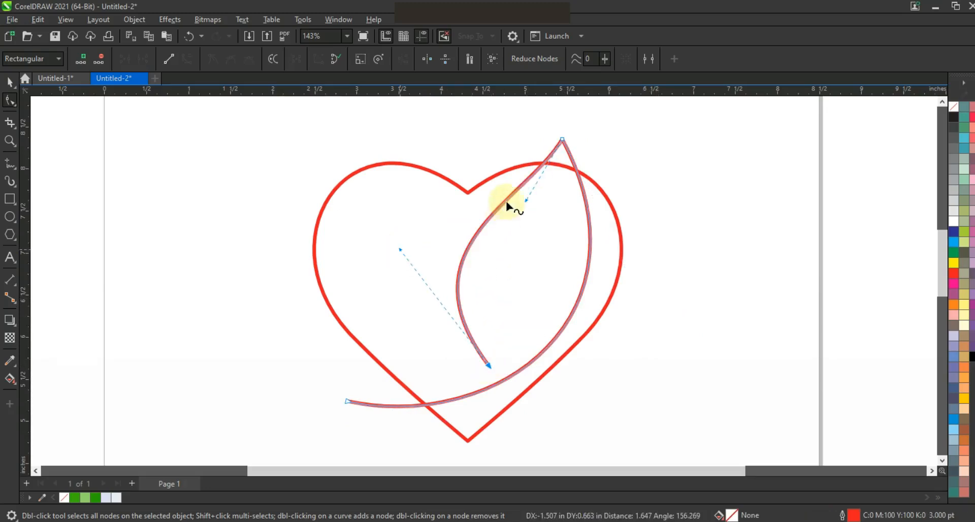
{"action": "left_click_drag", "start_coordinate": [524, 203], "coordinate": [557, 220]}
{"action": "left_click_drag", "start_coordinate": [562, 140], "coordinate": [561, 135]}
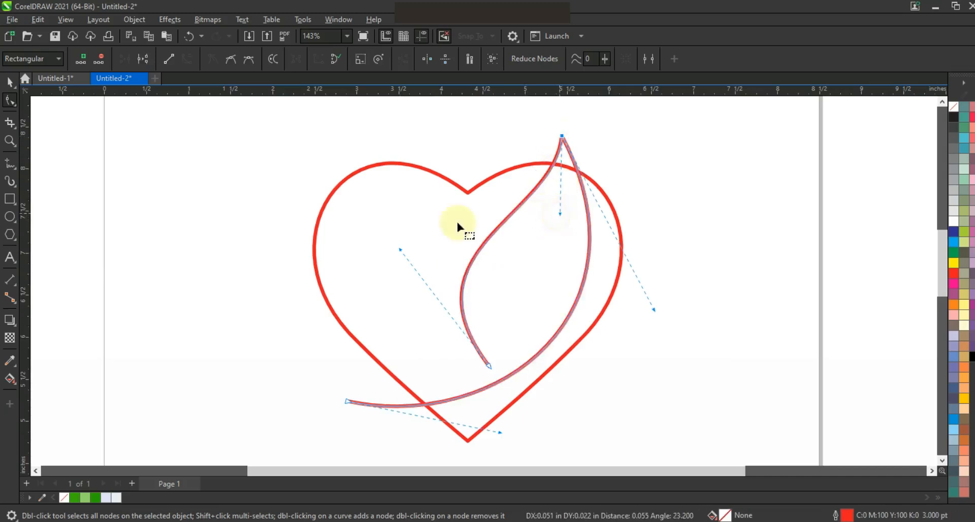
{"action": "left_click_drag", "start_coordinate": [399, 250], "coordinate": [395, 238]}
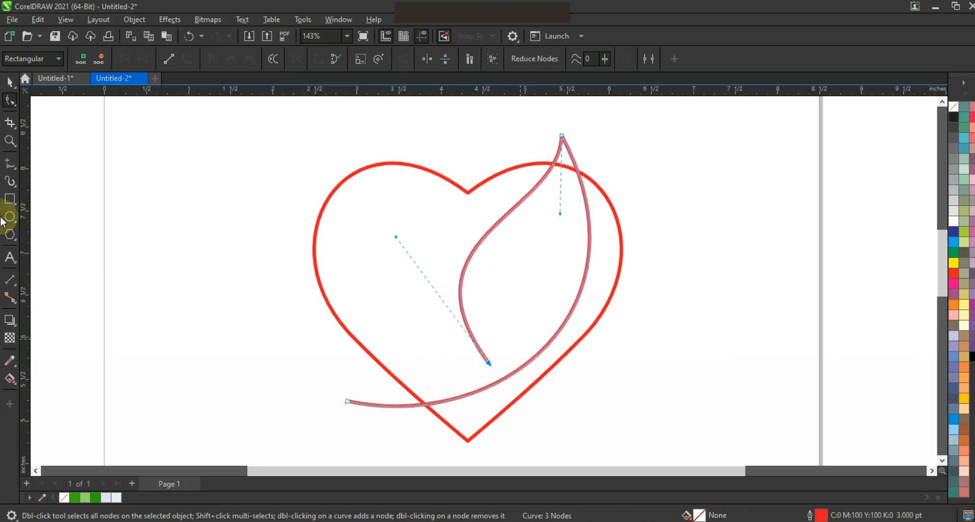
- Close the leaf curve with two straight segments from its inner end through a point inside the leaf to the stem's end
{"action": "left_click", "coordinate": [9, 162]}
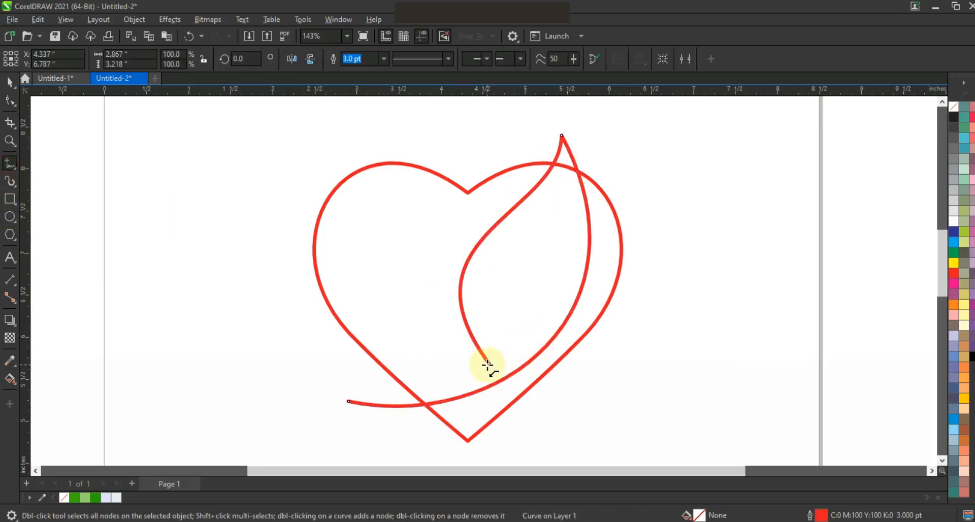
{"action": "left_click", "coordinate": [488, 364]}
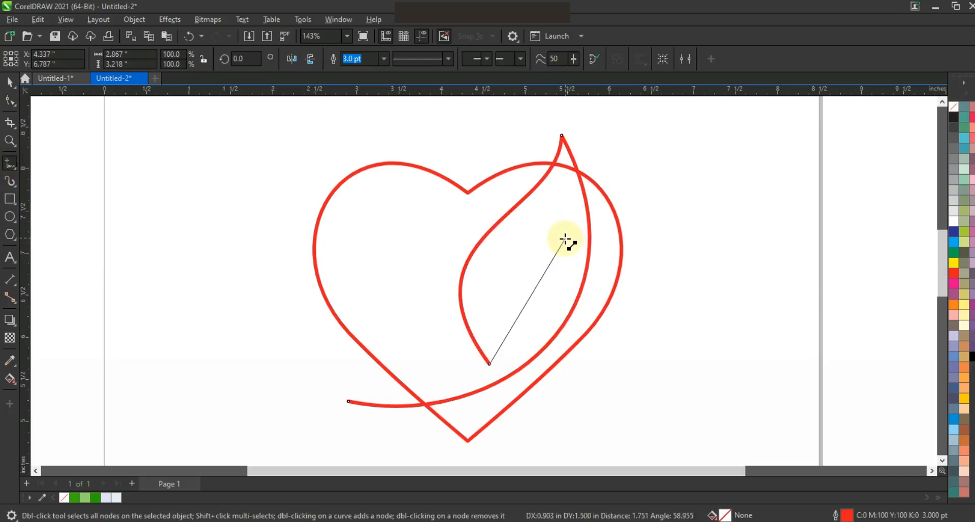
{"action": "left_click", "coordinate": [565, 239]}
{"action": "left_click", "coordinate": [348, 401]}
- Convert all leaf segments to curves and bend the long straight one into an arc running close alongside the leaf's outer edge
{"action": "left_click", "coordinate": [8, 85]}
{"action": "left_click", "coordinate": [10, 100]}
{"action": "left_click_drag", "start_coordinate": [162, 193], "coordinate": [658, 418]}
{"action": "left_click", "coordinate": [188, 59]}
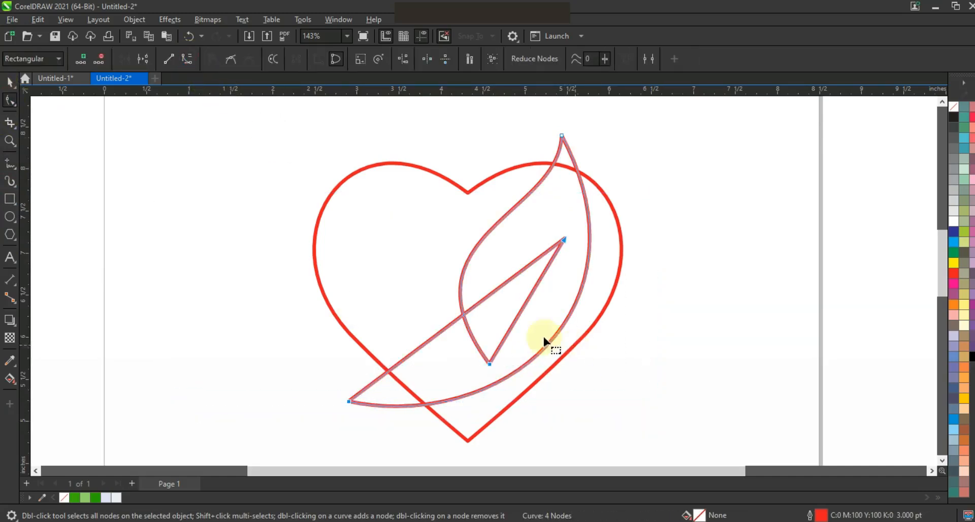
{"action": "left_click_drag", "start_coordinate": [477, 306], "coordinate": [499, 336]}
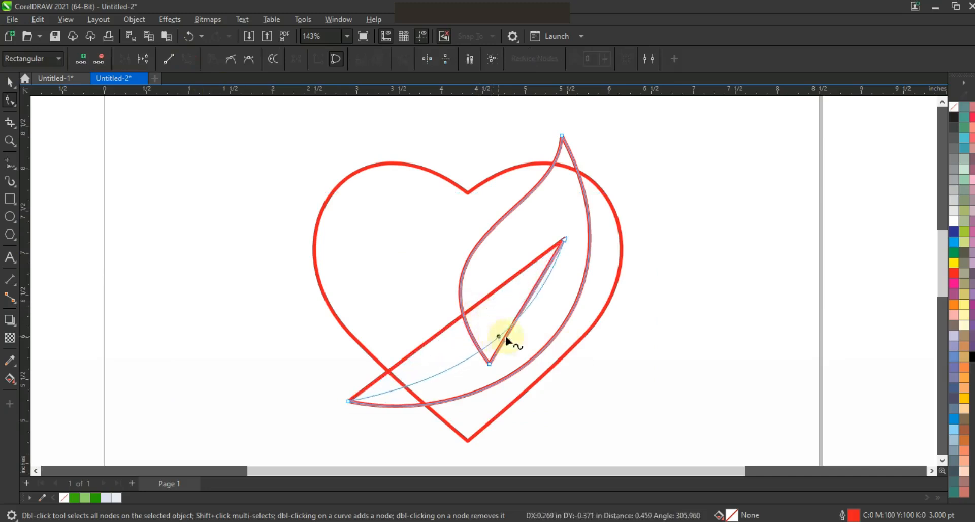
{"action": "left_click_drag", "start_coordinate": [550, 226], "coordinate": [568, 248]}
{"action": "left_click_drag", "start_coordinate": [528, 341], "coordinate": [545, 353]}
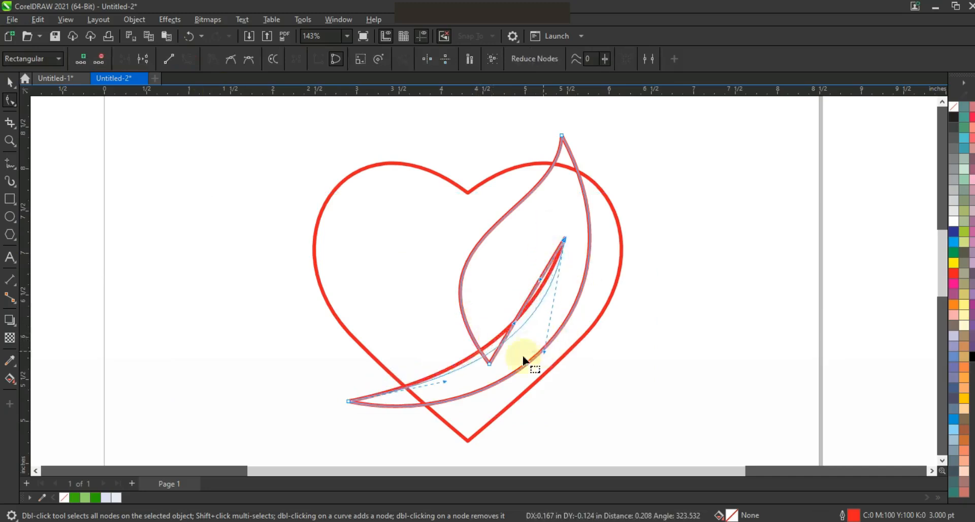
{"action": "left_click_drag", "start_coordinate": [445, 381], "coordinate": [470, 411]}
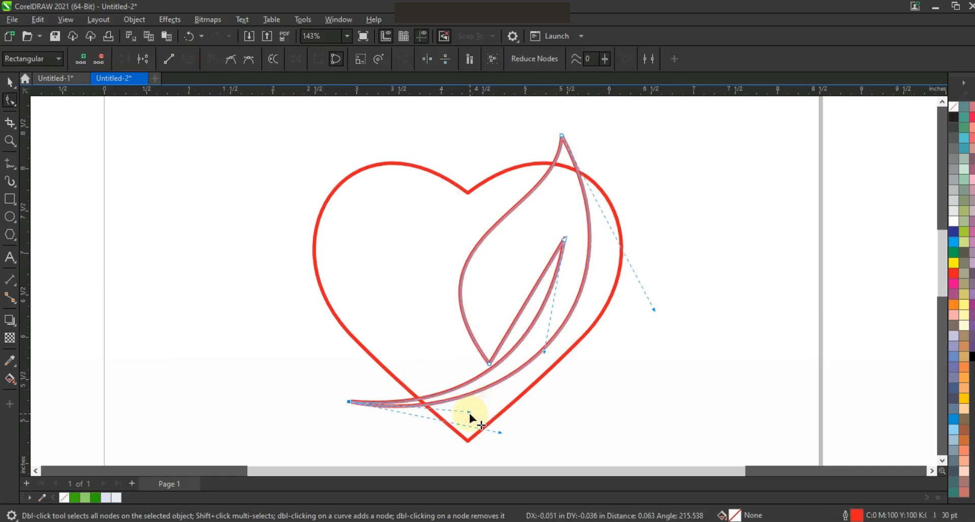
- Curve the leaf's short inner segment and adjust its end nodes and handles to form a narrow, tapering vein gap
{"action": "left_click_drag", "start_coordinate": [543, 354], "coordinate": [490, 358]}
{"action": "left_click_drag", "start_coordinate": [512, 323], "coordinate": [521, 327]}
{"action": "left_click_drag", "start_coordinate": [563, 239], "coordinate": [558, 236]}
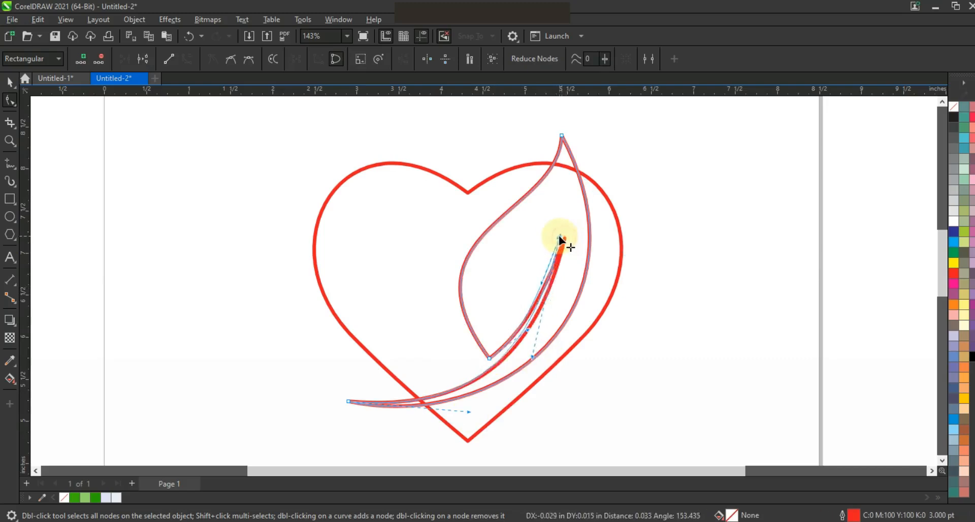
{"action": "left_click_drag", "start_coordinate": [531, 359], "coordinate": [544, 358]}
{"action": "left_click_drag", "start_coordinate": [544, 282], "coordinate": [546, 285]}
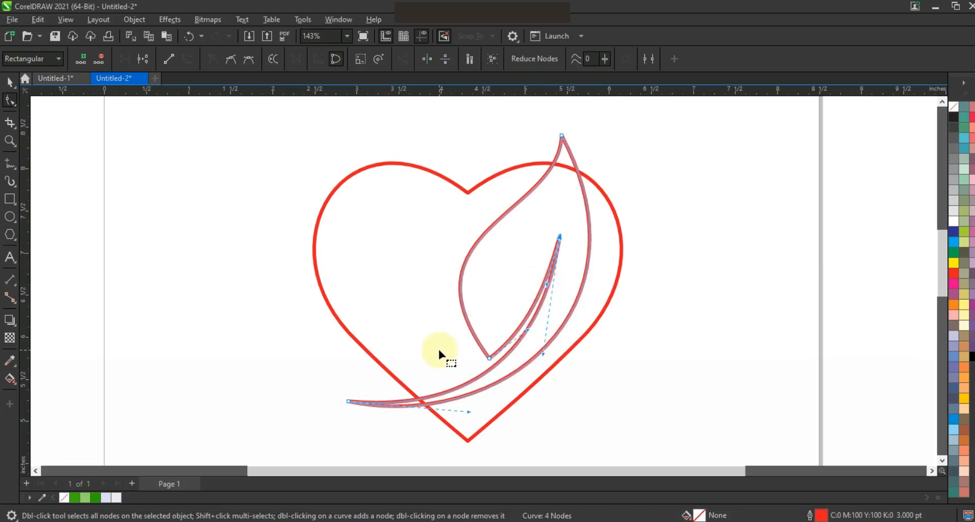
- Fill the heart with solid green (#2BA400)
{"action": "left_click", "coordinate": [8, 82]}
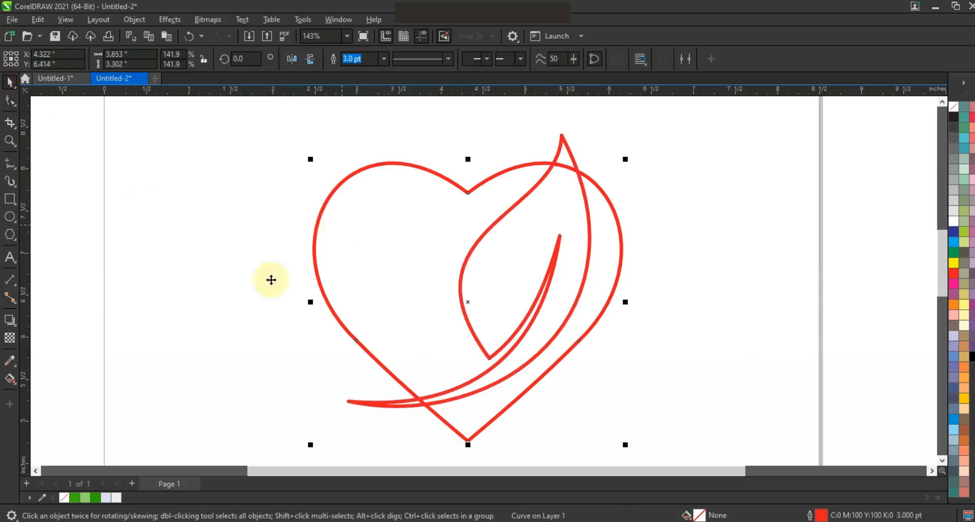
{"action": "left_click", "coordinate": [96, 497]}
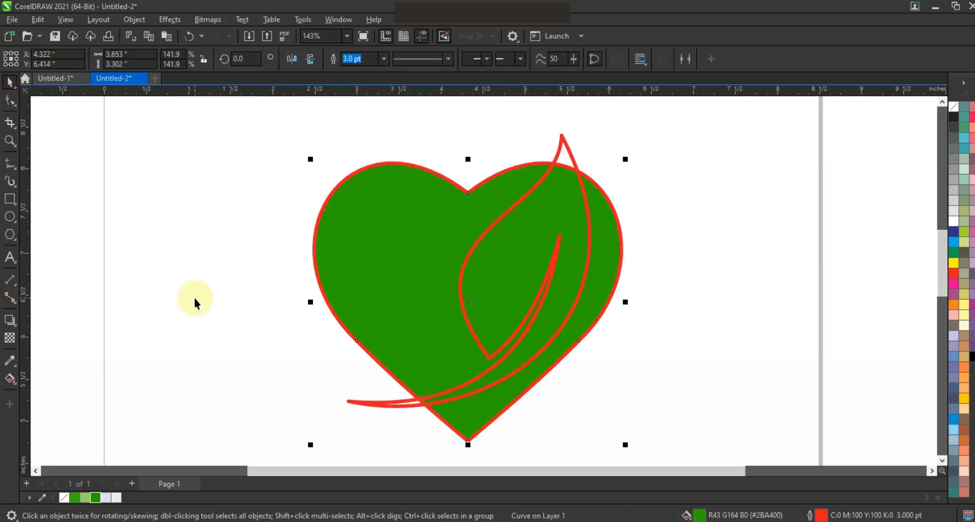
{"action": "left_click", "coordinate": [195, 299]}
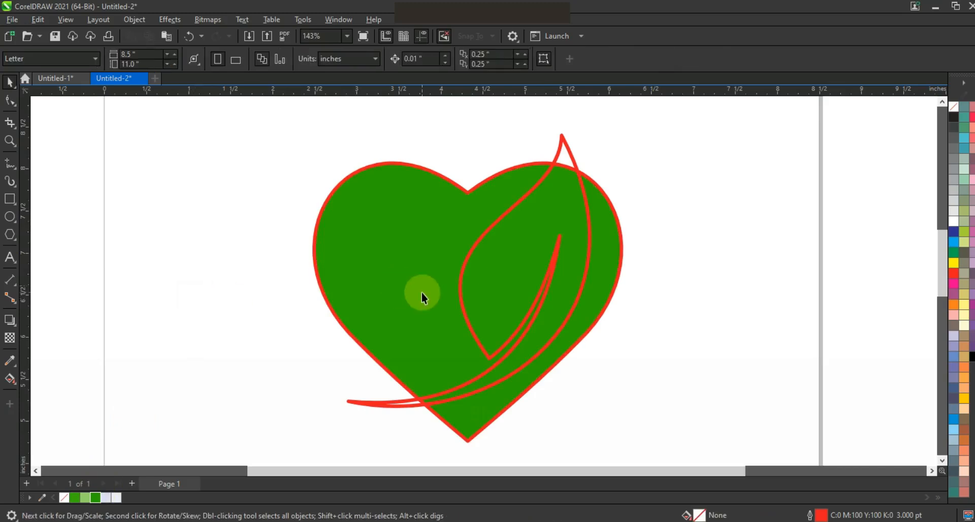
- Apply a diagonal fountain fill from the heart's upper left to lower right, with light green ends and a medium green stop between them
{"action": "left_click", "coordinate": [422, 291]}
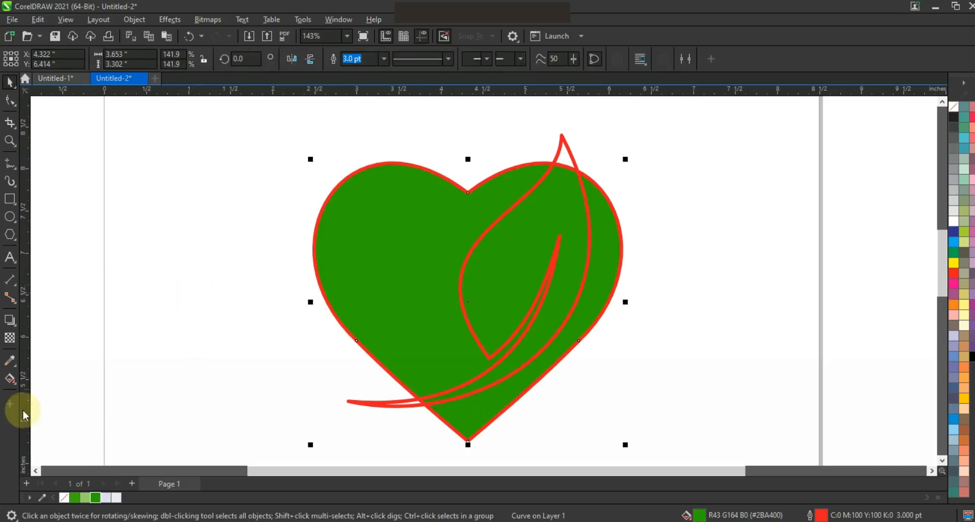
{"action": "left_click", "coordinate": [15, 384]}
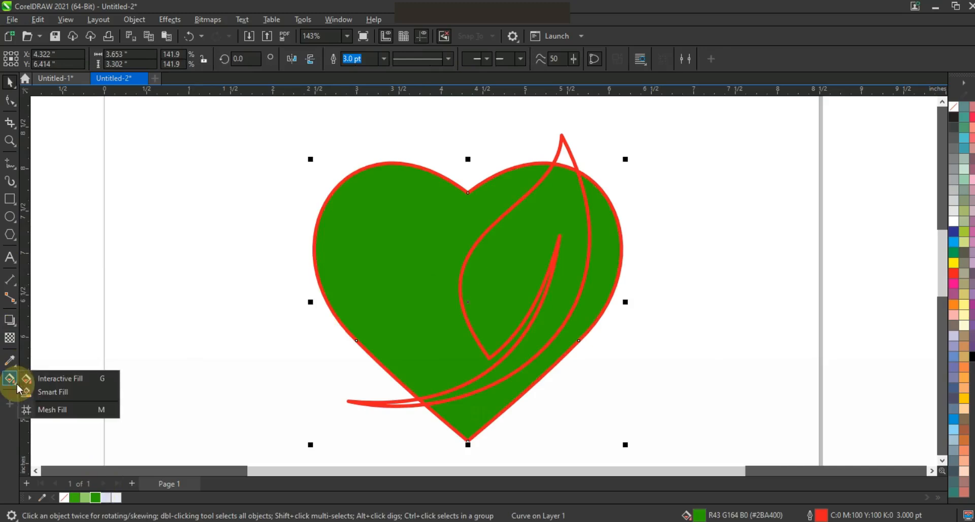
{"action": "left_click", "coordinate": [45, 379]}
{"action": "left_click_drag", "start_coordinate": [359, 225], "coordinate": [569, 338]}
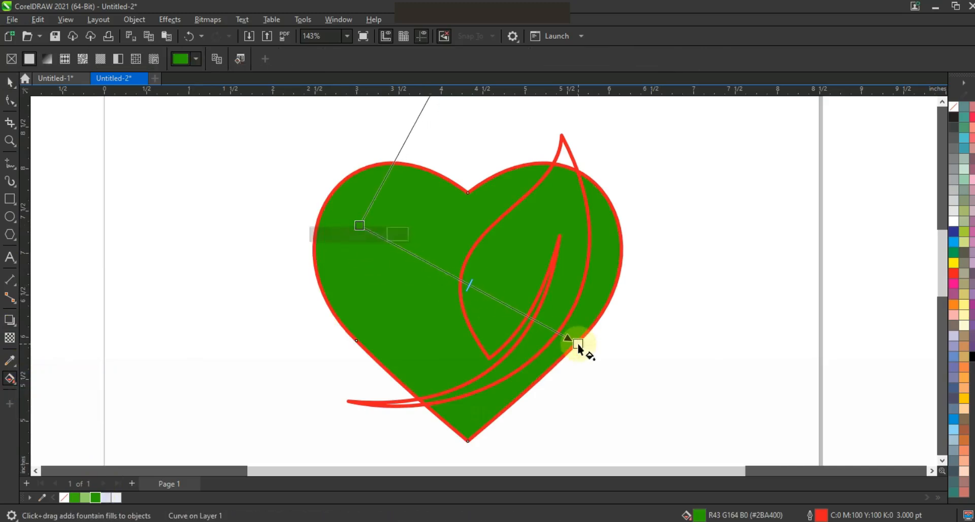
{"action": "left_click_drag", "start_coordinate": [85, 497], "coordinate": [579, 344]}
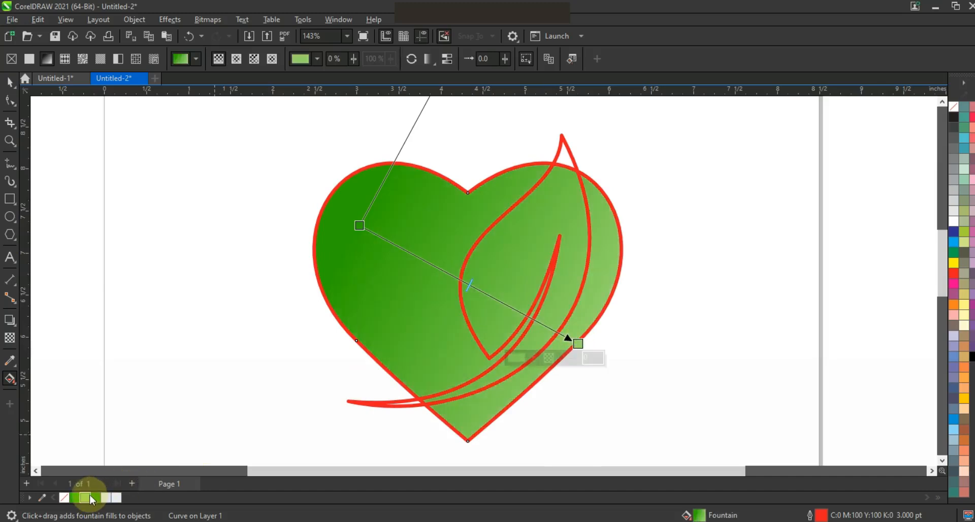
{"action": "left_click_drag", "start_coordinate": [360, 224], "coordinate": [359, 224]}
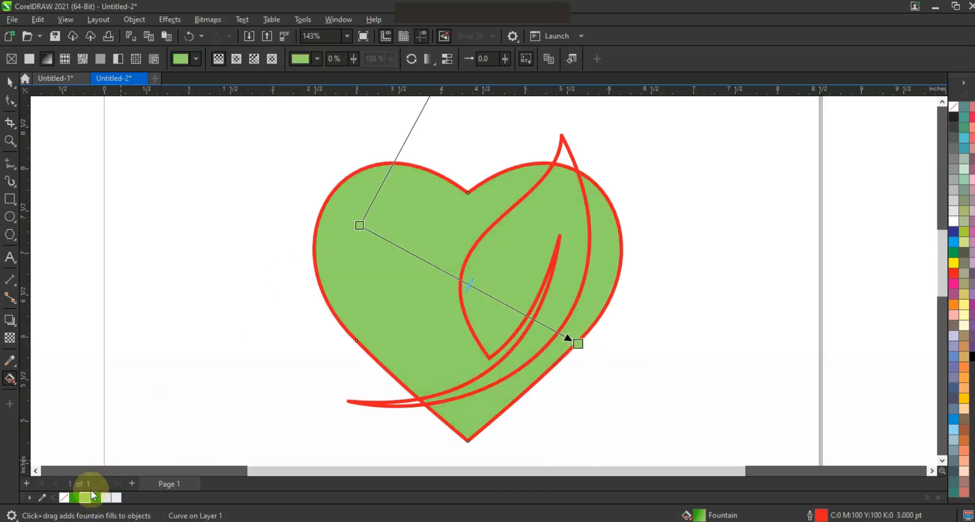
{"action": "left_click_drag", "start_coordinate": [78, 501], "coordinate": [451, 274]}
- Extend both ends of the heart's gradient outward and move its medium green stop to 27% along the line
{"action": "left_click_drag", "start_coordinate": [359, 225], "coordinate": [345, 215]}
{"action": "left_click_drag", "start_coordinate": [578, 344], "coordinate": [632, 369]}
{"action": "left_click_drag", "start_coordinate": [461, 282], "coordinate": [419, 260]}
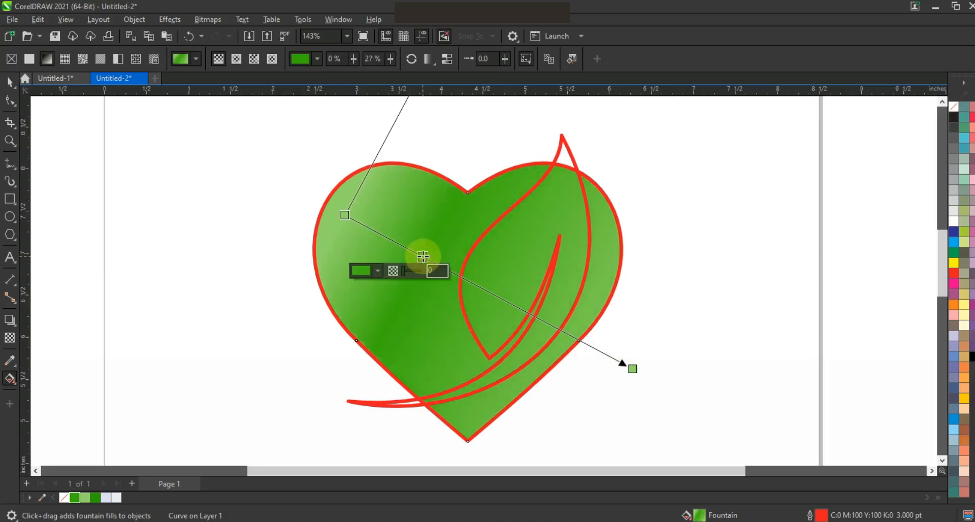
- Add a second medium green stop near the midpoint of the heart's gradient and undo the stray gradient redraw
{"action": "left_click_drag", "start_coordinate": [75, 497], "coordinate": [234, 421]}
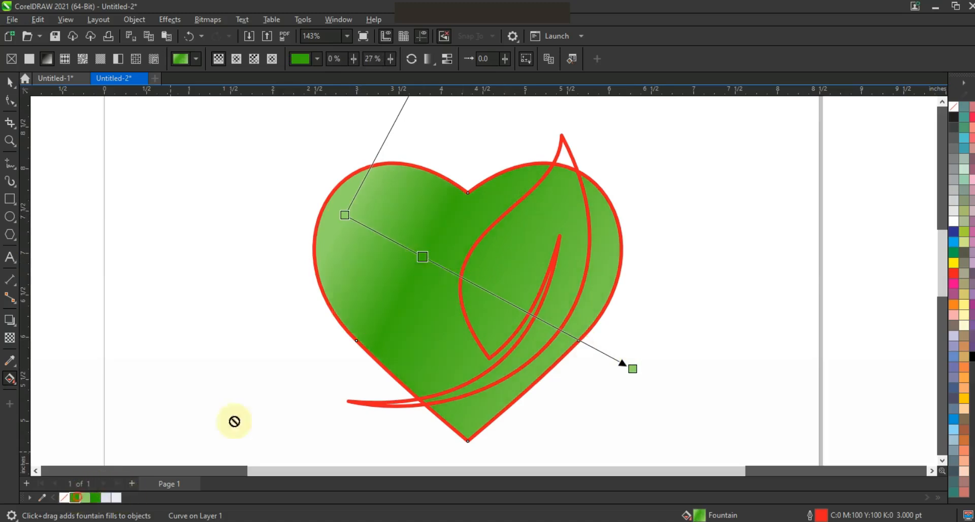
{"action": "left_click_drag", "start_coordinate": [493, 294], "coordinate": [492, 294]}
{"action": "left_click", "coordinate": [497, 297]}
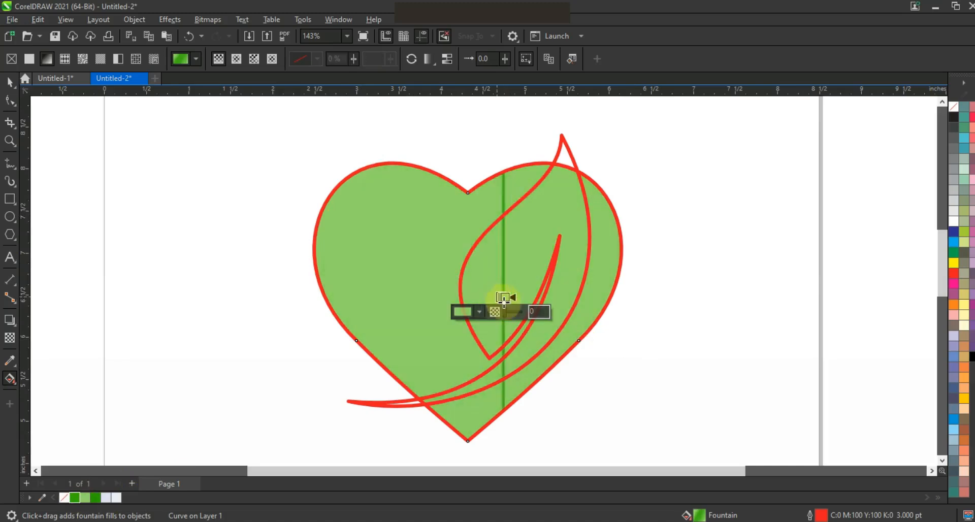
{"action": "key", "text": "ctrl+z"}
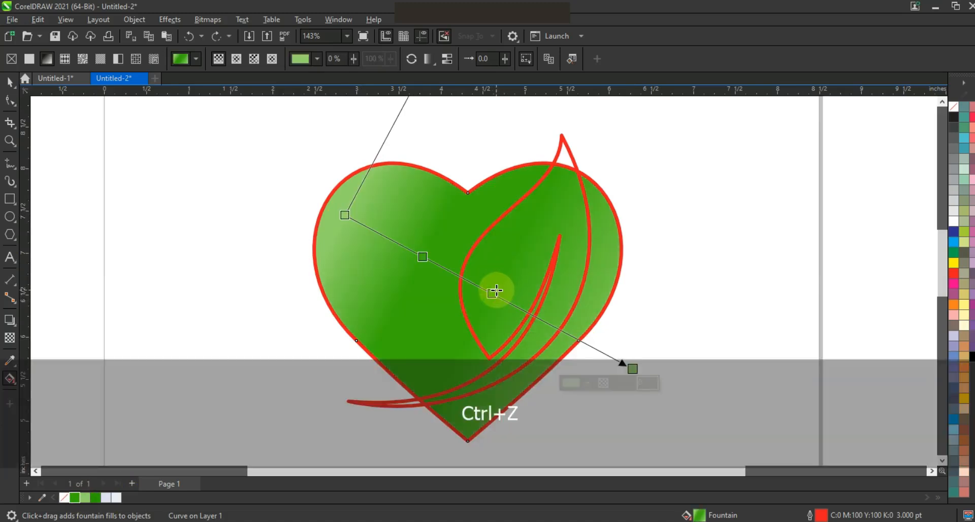
- Change the outlines of both the leaf and the heart to purple (C60 M80 Y0 K20)
{"action": "left_click", "coordinate": [10, 82]}
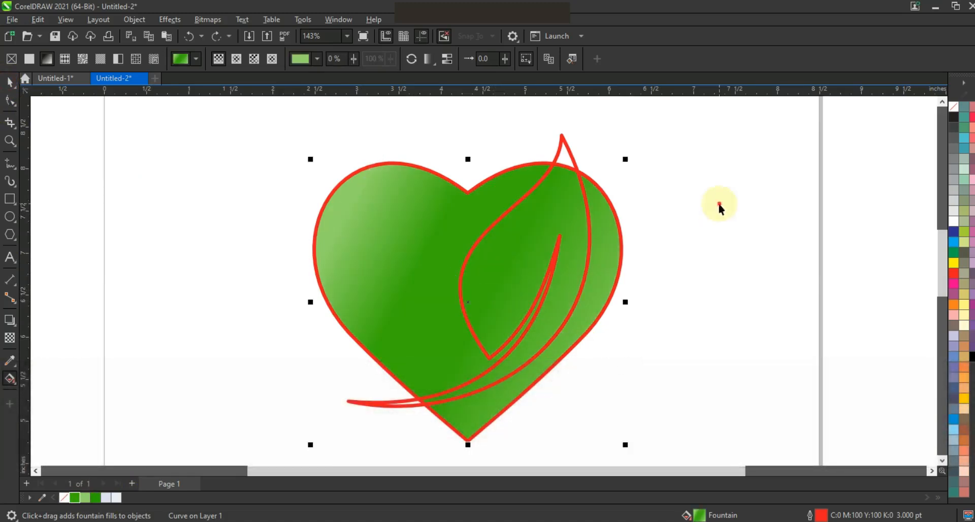
{"action": "left_click", "coordinate": [562, 139]}
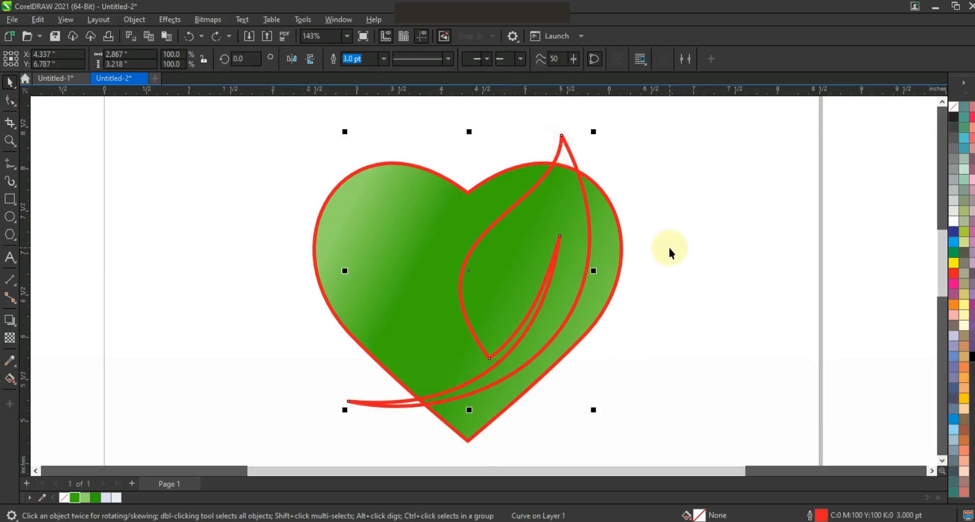
{"action": "left_click", "coordinate": [618, 225], "text": "shift"}
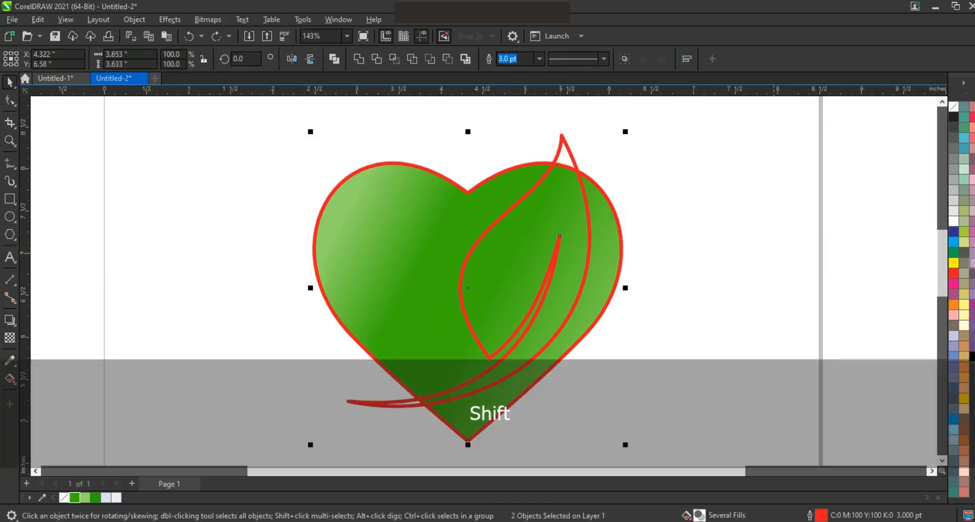
{"action": "right_click", "coordinate": [968, 351]}
{"action": "left_click", "coordinate": [957, 359]}
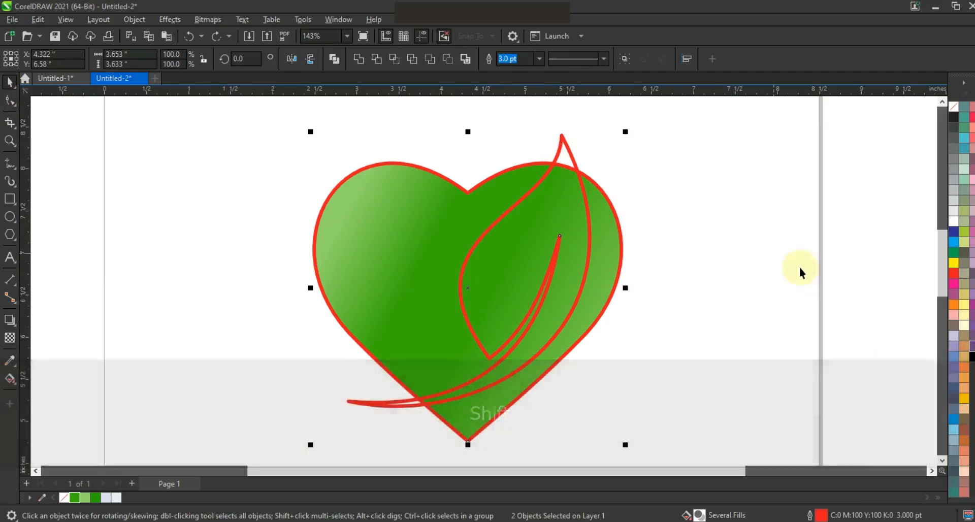
- Add a one-step outside contour with a 0.138" offset around the leaf and break the contour apart
{"action": "left_click", "coordinate": [544, 206]}
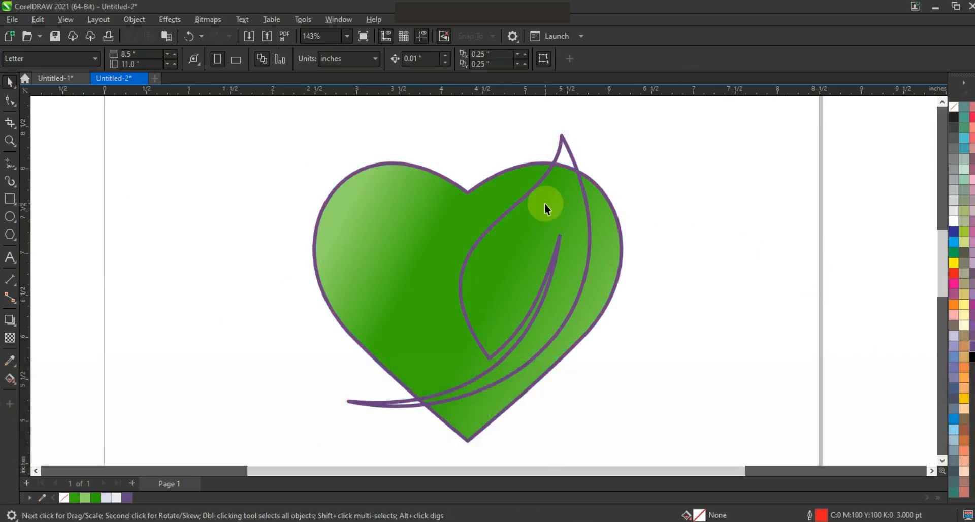
{"action": "left_click", "coordinate": [41, 333]}
{"action": "left_click_drag", "start_coordinate": [568, 144], "coordinate": [588, 125]}
{"action": "left_click_drag", "start_coordinate": [587, 128], "coordinate": [592, 130]}
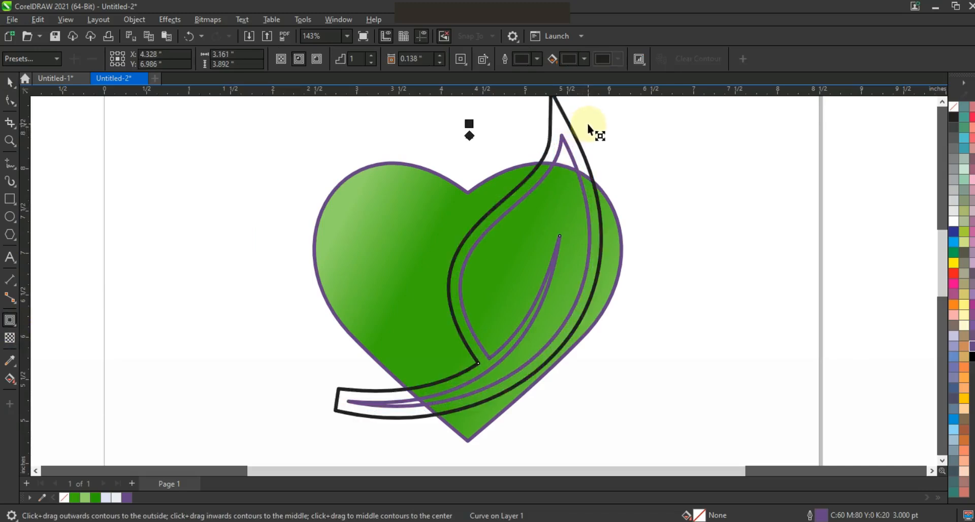
{"action": "left_click", "coordinate": [9, 81]}
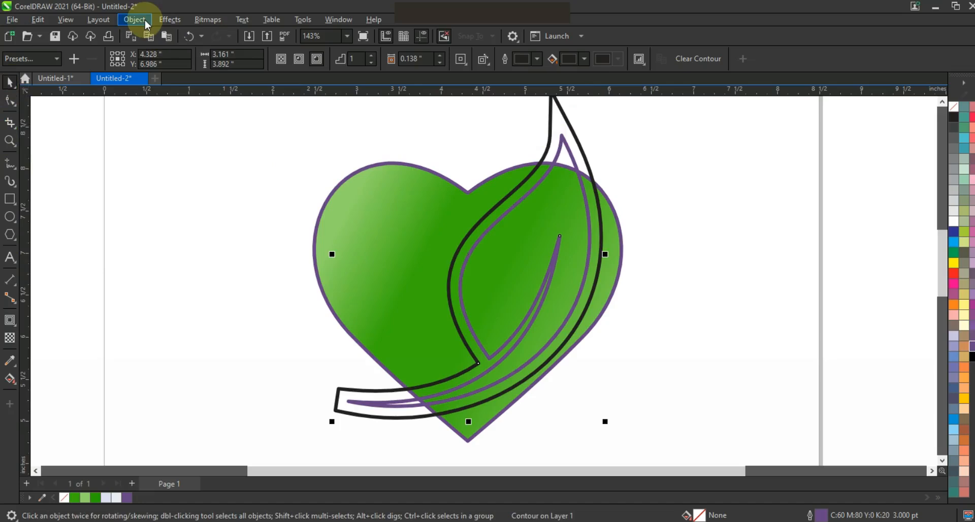
{"action": "left_click", "coordinate": [145, 19]}
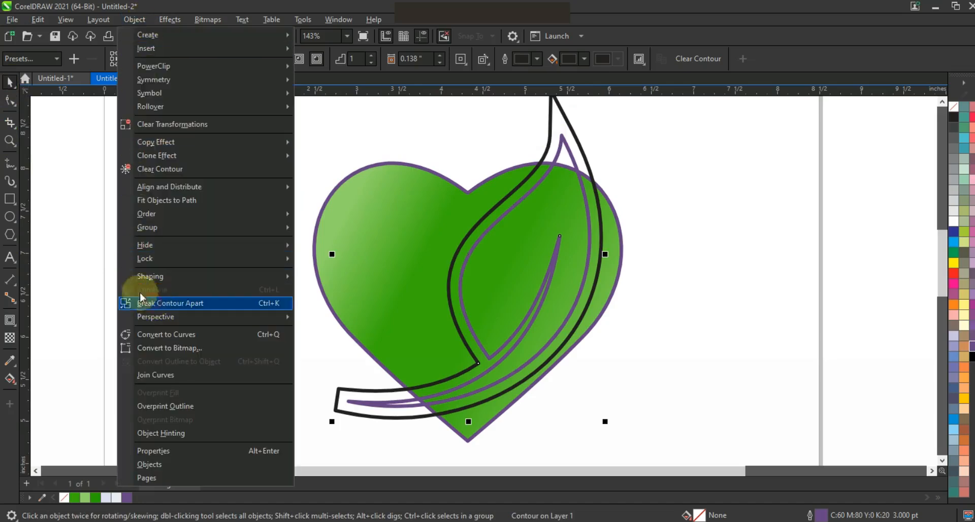
{"action": "left_click", "coordinate": [155, 302]}
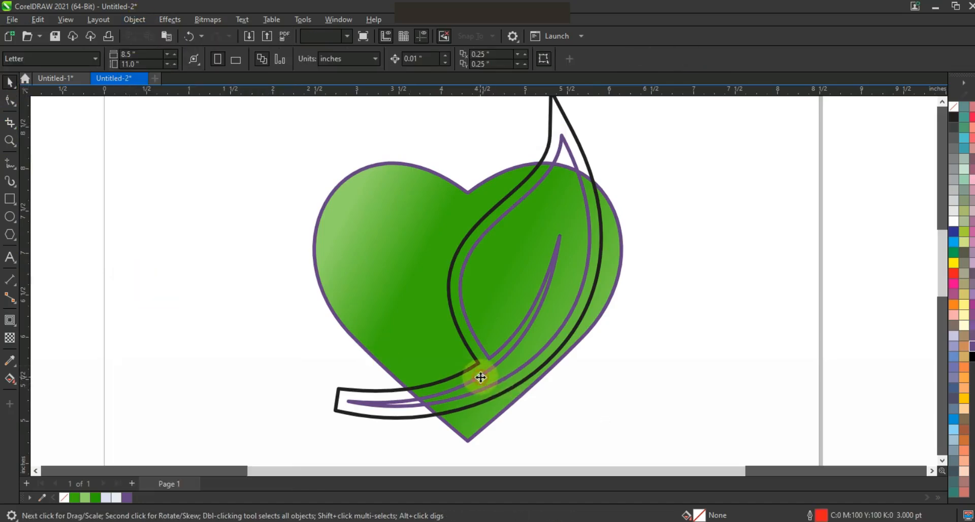
- Fill the leaf with pale lavender (#DDE0F3)
{"action": "left_click", "coordinate": [479, 376]}
{"action": "left_click", "coordinate": [105, 497]}
- Use Smart Fill on the two bands between the leaf and its contour inside the heart, and delete the contour outline
{"action": "left_click", "coordinate": [465, 367]}
{"action": "left_click", "coordinate": [9, 379]}
{"action": "left_click", "coordinate": [61, 391]}
{"action": "left_click", "coordinate": [466, 329]}
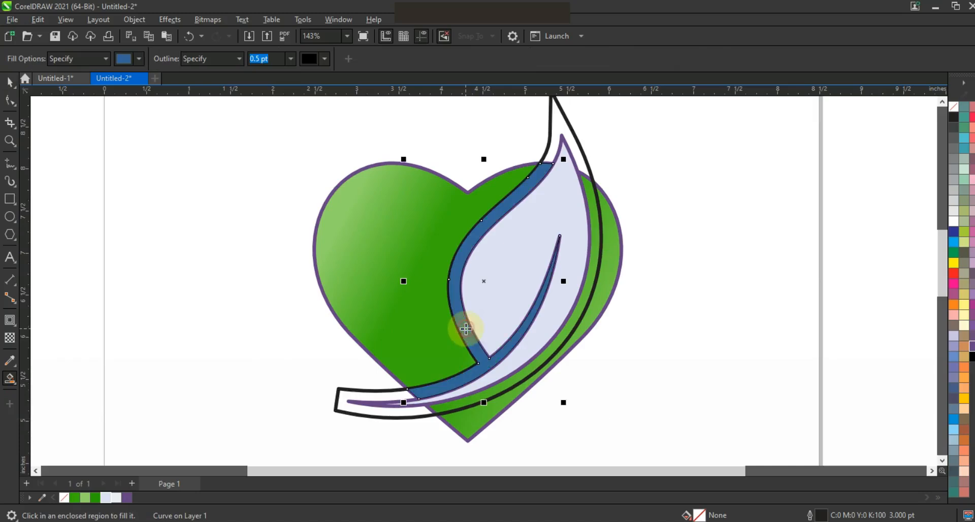
{"action": "left_click", "coordinate": [592, 297]}
{"action": "left_click", "coordinate": [11, 84]}
{"action": "left_click", "coordinate": [584, 148]}
{"action": "key", "text": "Delete"}
- Fill the two bands on either side of the leaf with green (#2BA400) and remove their outlines
{"action": "left_click", "coordinate": [594, 193]}
{"action": "left_click", "coordinate": [506, 204], "text": "shift"}
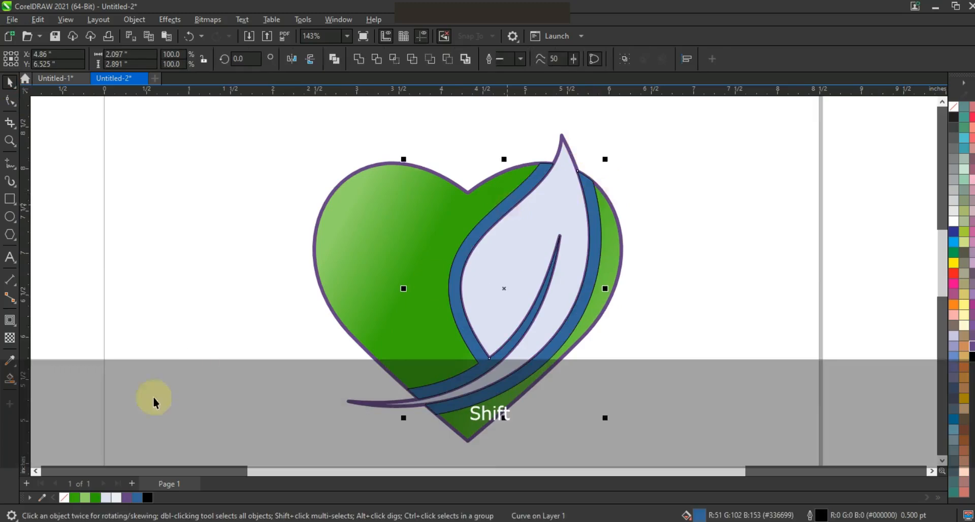
{"action": "left_click", "coordinate": [95, 498]}
{"action": "right_click", "coordinate": [952, 110]}
{"action": "left_click", "coordinate": [932, 120]}
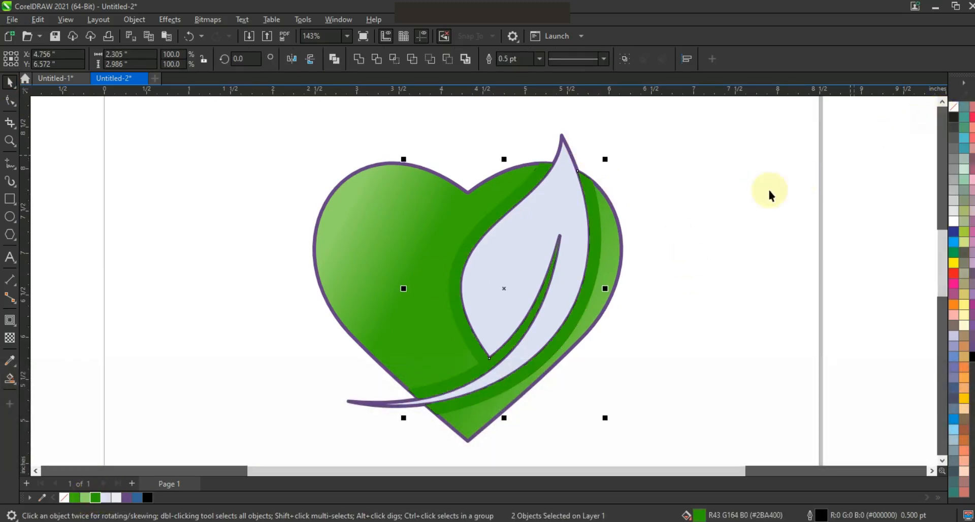
- Remove the outlines from the heart and the leaf
{"action": "left_click", "coordinate": [618, 255]}
{"action": "right_click", "coordinate": [951, 110]}
{"action": "left_click", "coordinate": [943, 116]}
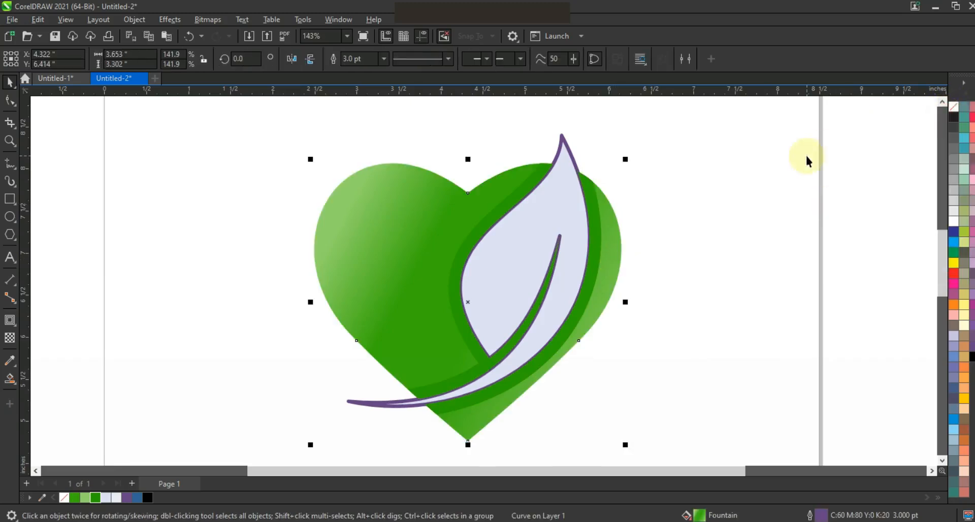
{"action": "left_click", "coordinate": [565, 215]}
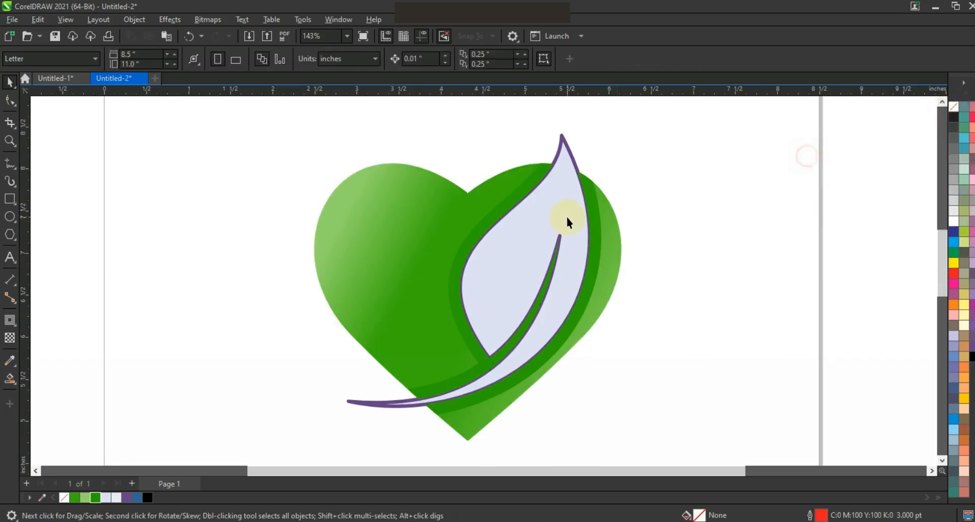
{"action": "right_click", "coordinate": [955, 111]}
{"action": "left_click", "coordinate": [939, 115]}
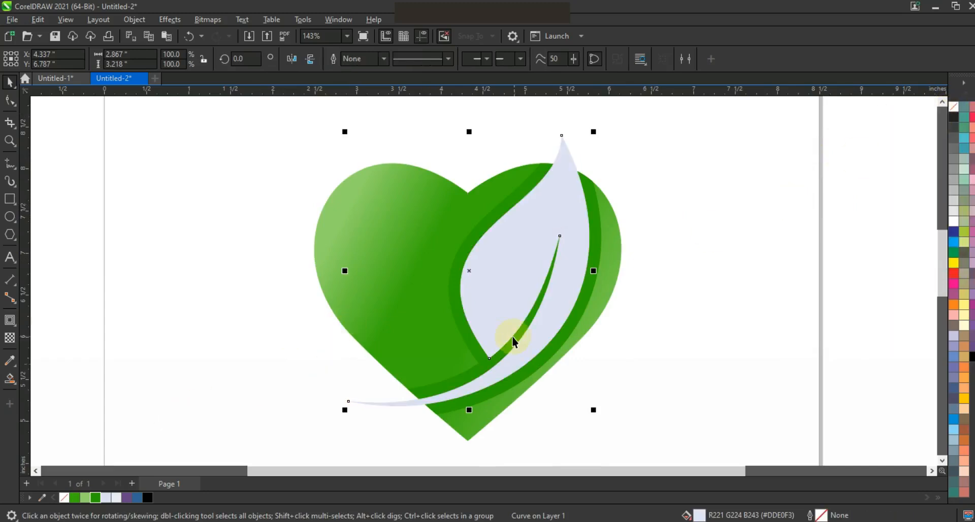
- Apply a diagonal linear gradient to the leaf with pale lavender ends and a lighter middle colour at 59%
{"action": "key", "text": "g"}
{"action": "left_click_drag", "start_coordinate": [495, 342], "coordinate": [555, 224]}
{"action": "left_click_drag", "start_coordinate": [495, 345], "coordinate": [431, 374]}
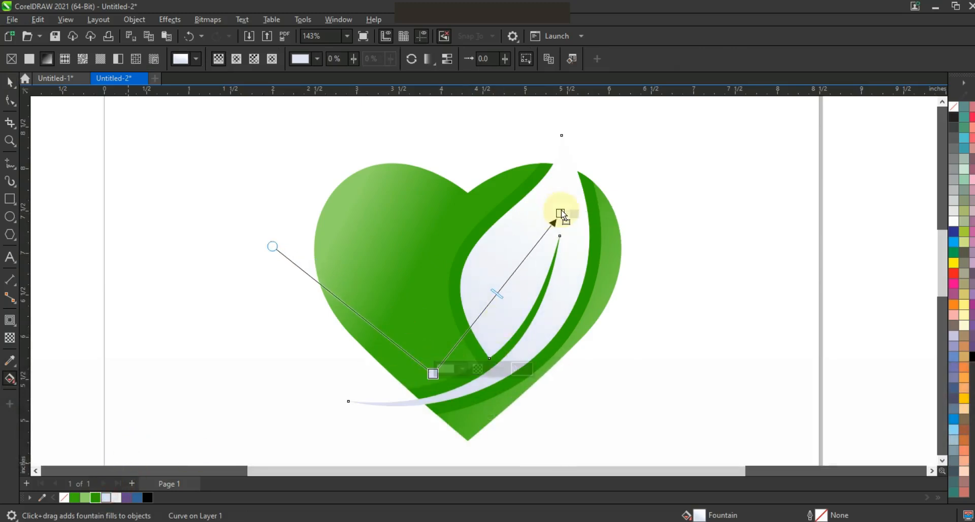
{"action": "left_click_drag", "start_coordinate": [561, 210], "coordinate": [560, 212]}
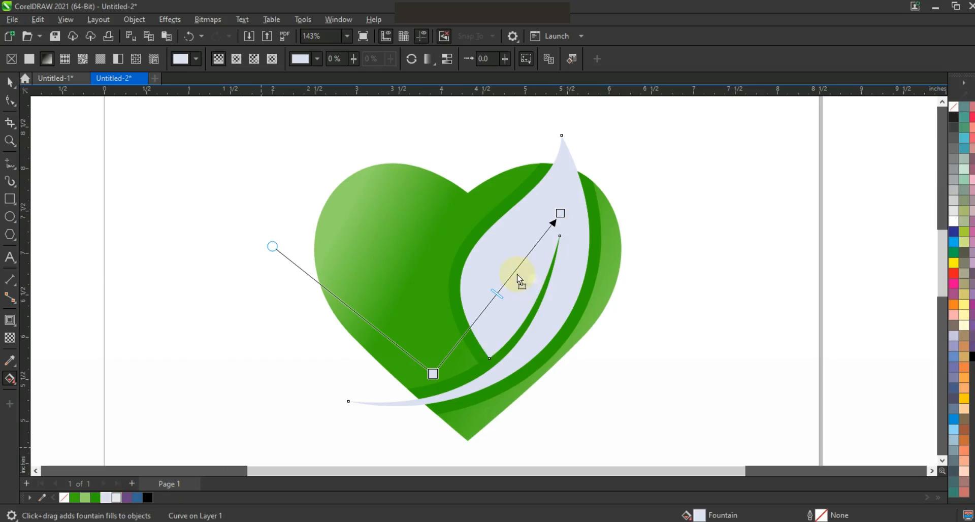
{"action": "left_click_drag", "start_coordinate": [560, 214], "coordinate": [574, 195]}
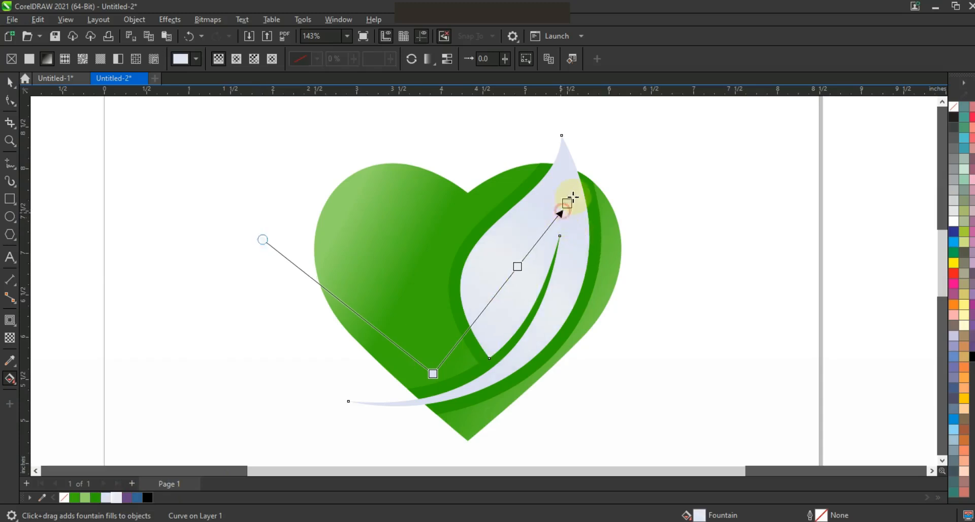
{"action": "left_click_drag", "start_coordinate": [432, 375], "coordinate": [426, 385]}
{"action": "left_click_drag", "start_coordinate": [518, 265], "coordinate": [512, 272]}
{"action": "key", "text": "space"}
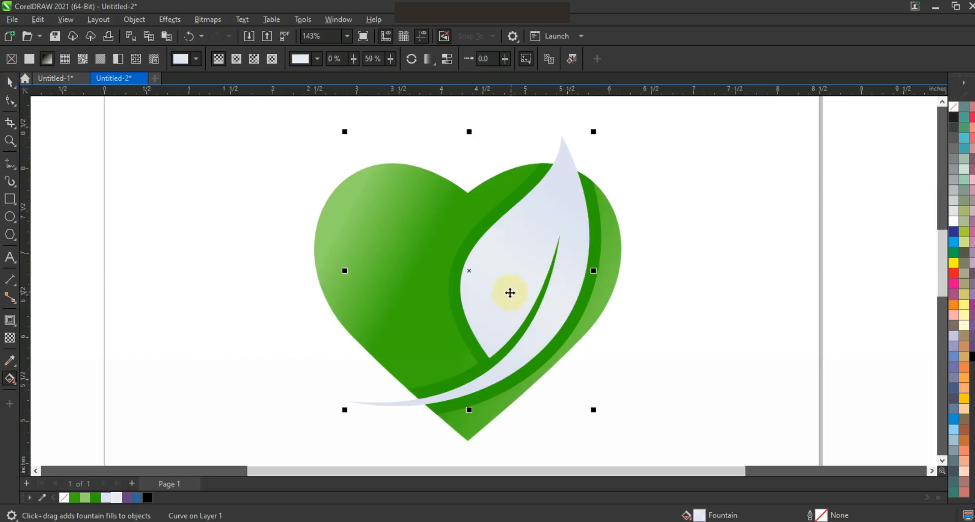
- Use Smart Fill on the strip between the leaf's inner edge and a slightly widened copy of the leaf, and delete the copy
{"action": "left_click_drag", "start_coordinate": [478, 412], "coordinate": [480, 412]}
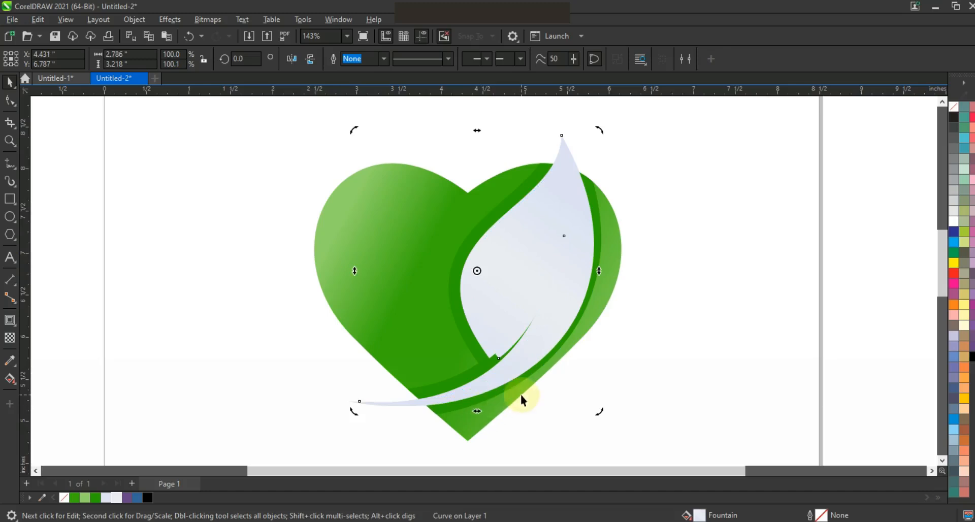
{"action": "left_click", "coordinate": [10, 378]}
{"action": "left_click", "coordinate": [53, 391]}
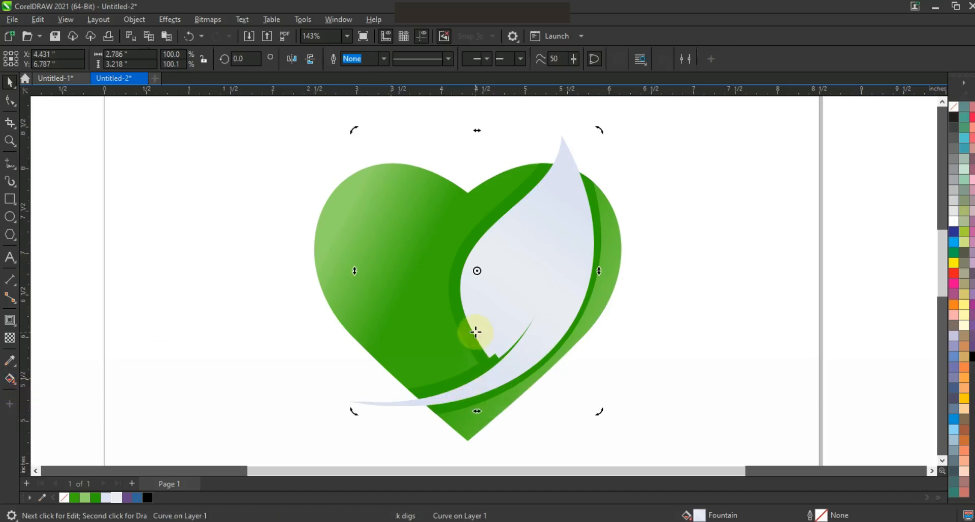
{"action": "left_click", "coordinate": [474, 332]}
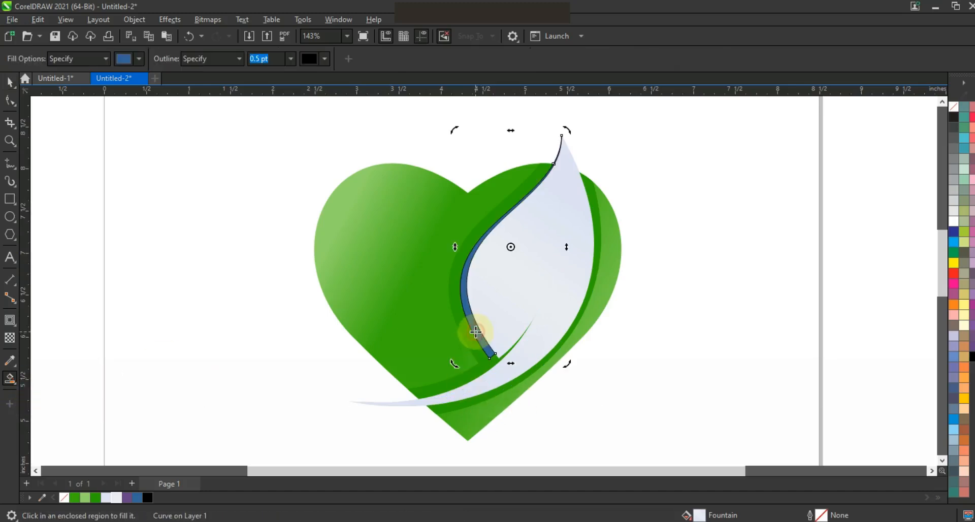
{"action": "key", "text": "space"}
{"action": "left_click", "coordinate": [503, 380]}
{"action": "key", "text": "Delete"}
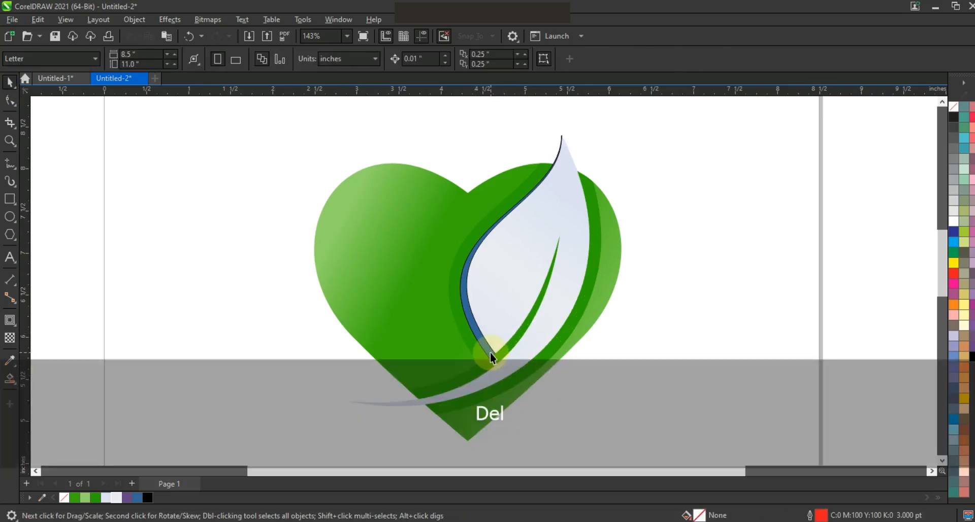
- Fill the thin strip along the leaf's inner edge with pale grey-blue (#EAEDF2) and remove its outline
{"action": "left_click", "coordinate": [489, 353]}
{"action": "left_click", "coordinate": [106, 497]}
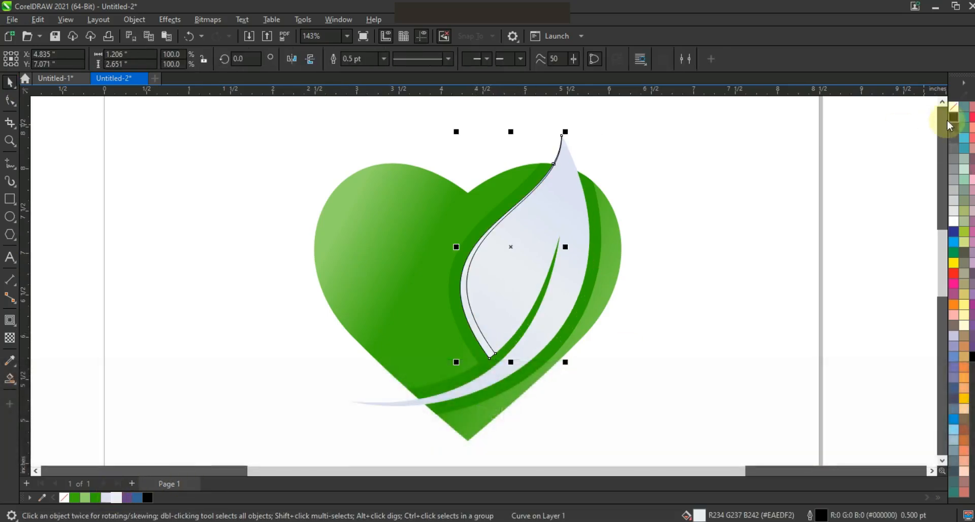
{"action": "right_click", "coordinate": [953, 108]}
{"action": "left_click", "coordinate": [937, 116]}
{"action": "left_click", "coordinate": [819, 173]}
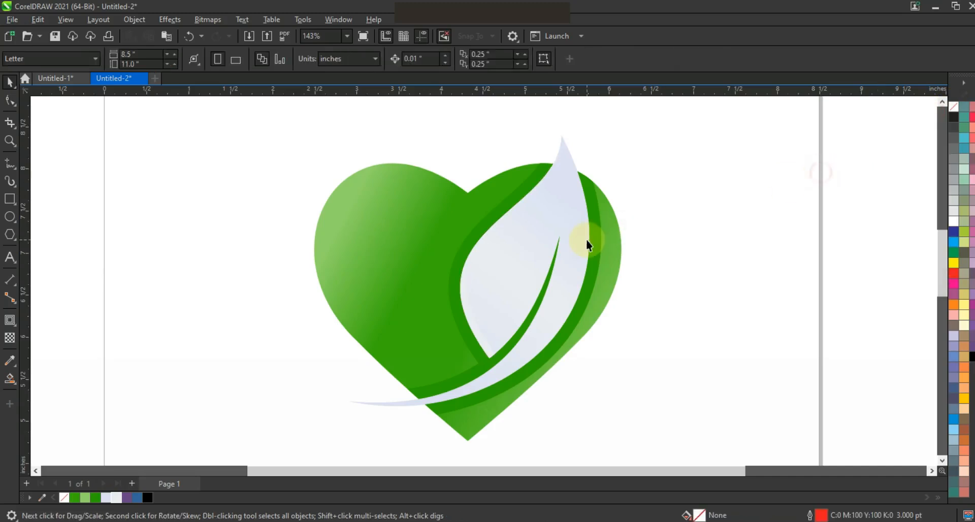
- Recolour the leaf's gradient with light grey ends and white at 56%, and move its start to the base of the blade
{"action": "left_click", "coordinate": [586, 239]}
{"action": "key", "text": "g"}
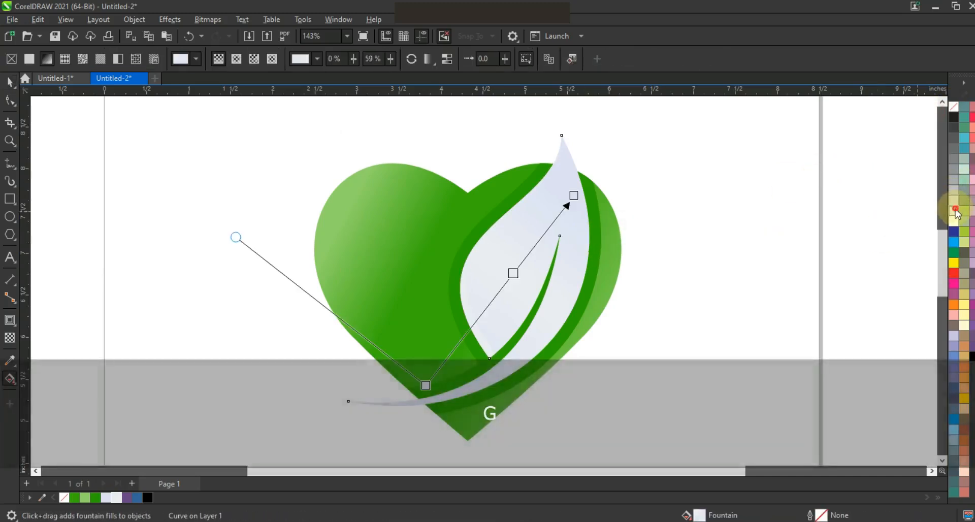
{"action": "left_click_drag", "start_coordinate": [441, 366], "coordinate": [425, 384]}
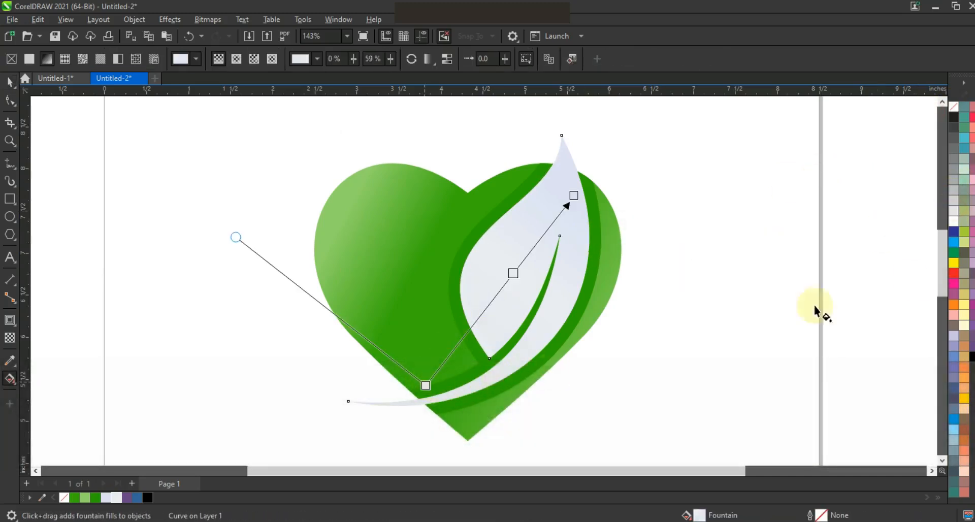
{"action": "left_click_drag", "start_coordinate": [954, 213], "coordinate": [425, 386]}
{"action": "left_click_drag", "start_coordinate": [954, 200], "coordinate": [574, 195]}
{"action": "left_click_drag", "start_coordinate": [953, 221], "coordinate": [879, 241]}
{"action": "left_click_drag", "start_coordinate": [516, 276], "coordinate": [514, 274]}
{"action": "left_click", "coordinate": [432, 387]}
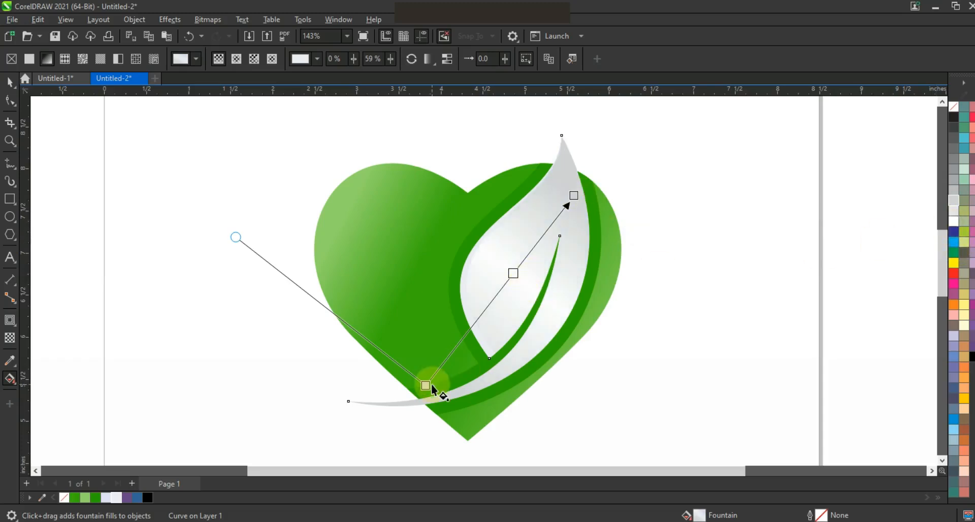
{"action": "left_click_drag", "start_coordinate": [426, 386], "coordinate": [485, 368]}
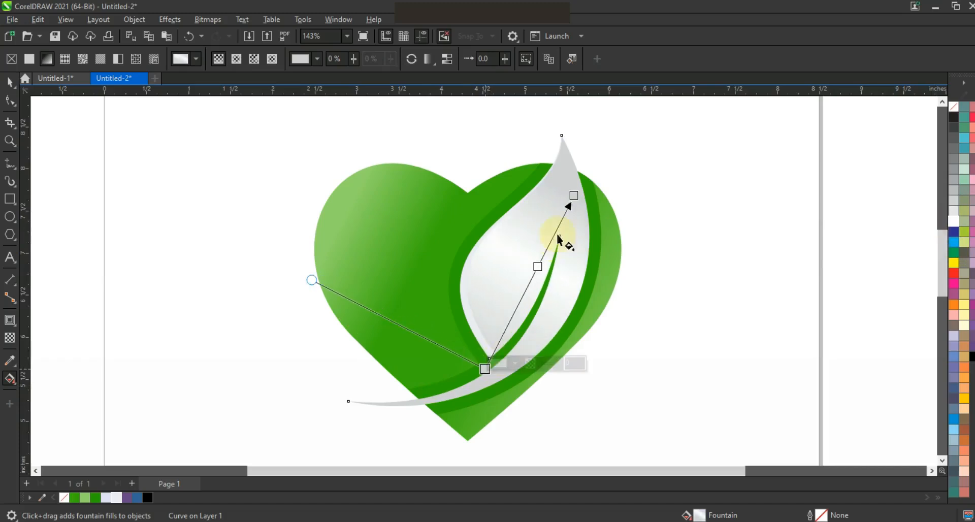
{"action": "left_click_drag", "start_coordinate": [534, 272], "coordinate": [533, 271]}
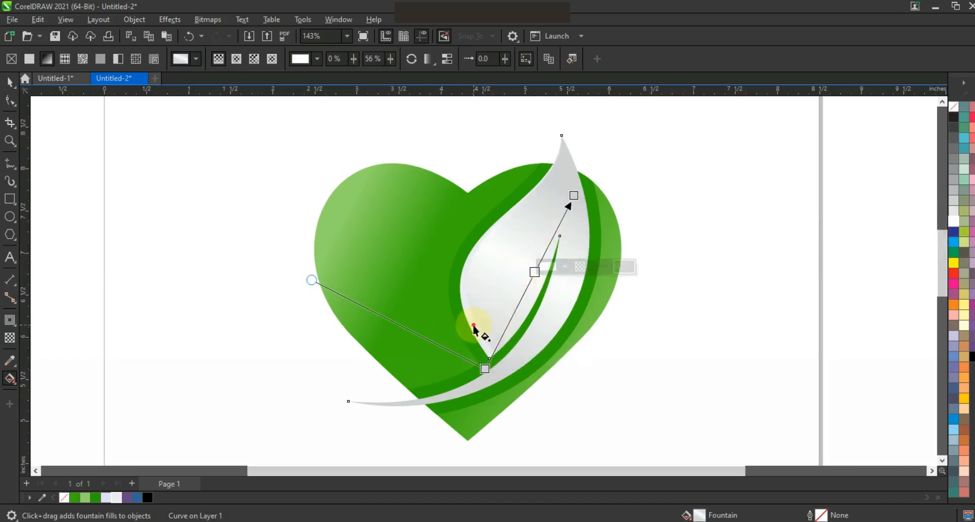
- Fill the thin highlight strip along the leaf's edge with white and deselect it
{"action": "left_click", "coordinate": [477, 320]}
{"action": "left_click", "coordinate": [953, 222]}
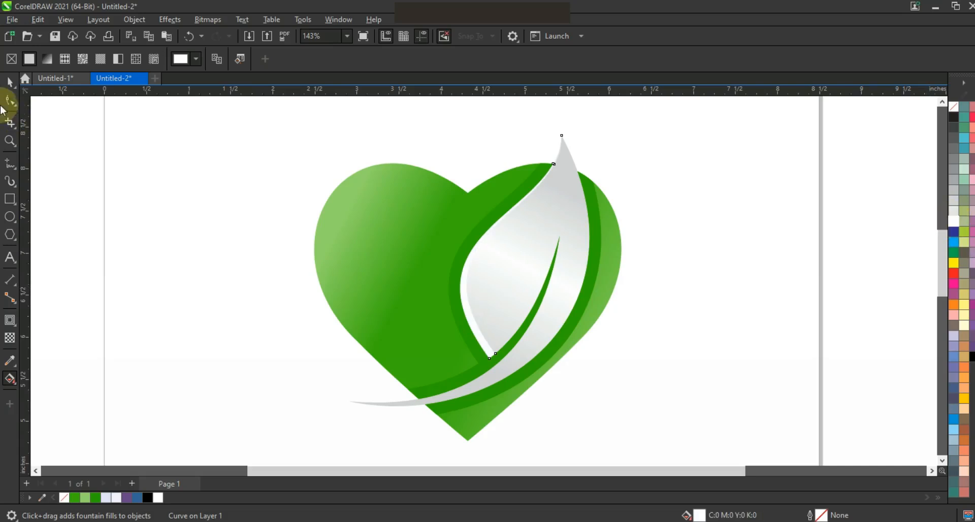
{"action": "left_click", "coordinate": [9, 82]}
{"action": "key", "text": "F3"}
{"action": "key", "text": "Escape"}
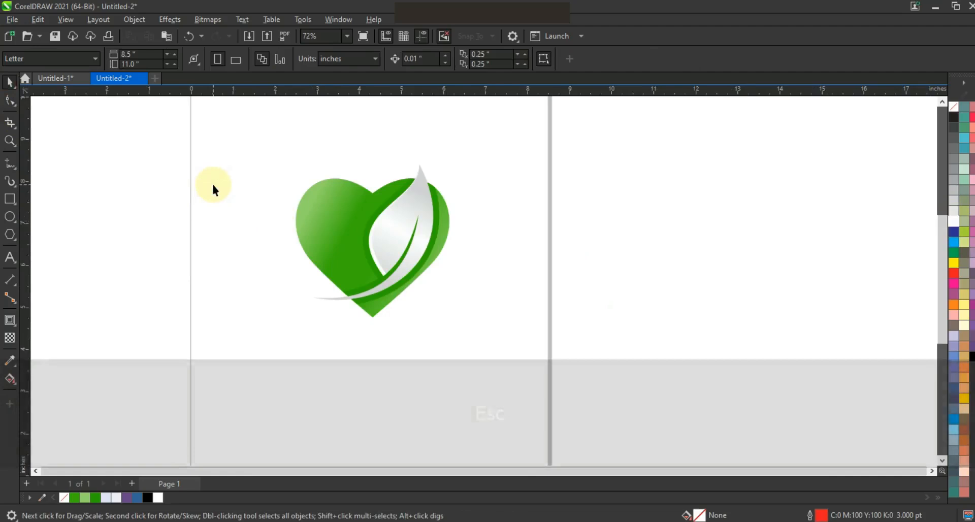
- Add the text LOVELEAF in bold black Arial and place it centred below the heart at 48.91 pt
{"action": "left_click", "coordinate": [10, 142]}
{"action": "left_click_drag", "start_coordinate": [224, 133], "coordinate": [581, 369]}
{"action": "left_click", "coordinate": [9, 257]}
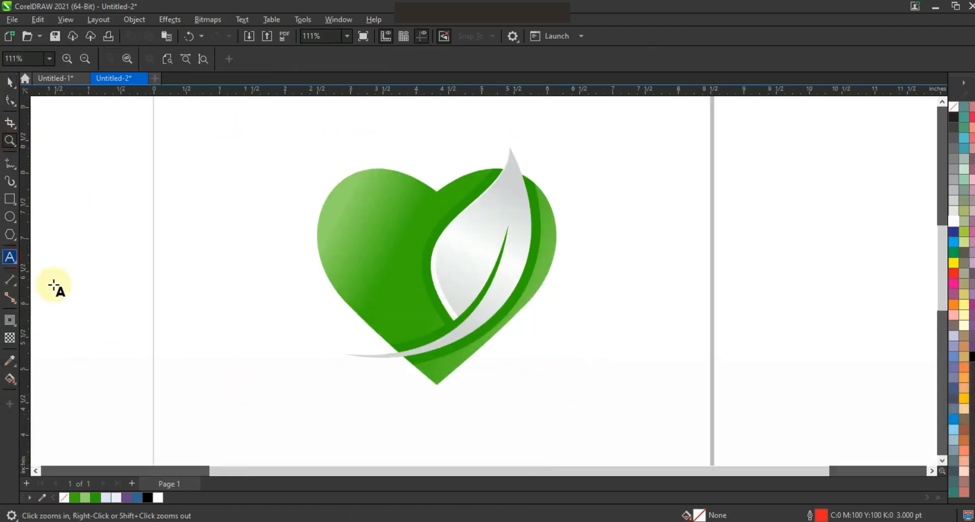
{"action": "key", "text": "Caps_Lock"}
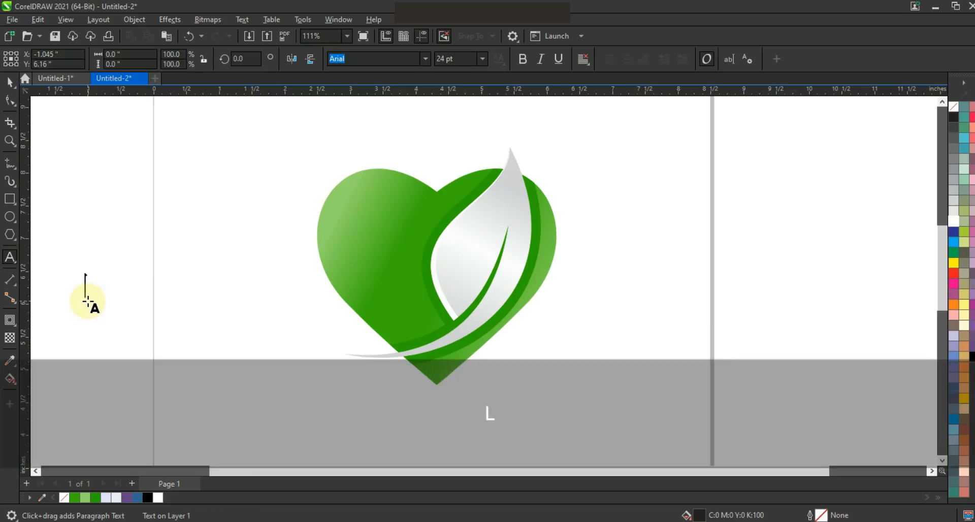
{"action": "type", "text": "LEAF"}
{"action": "left_click", "coordinate": [10, 82]}
{"action": "left_click", "coordinate": [522, 59]}
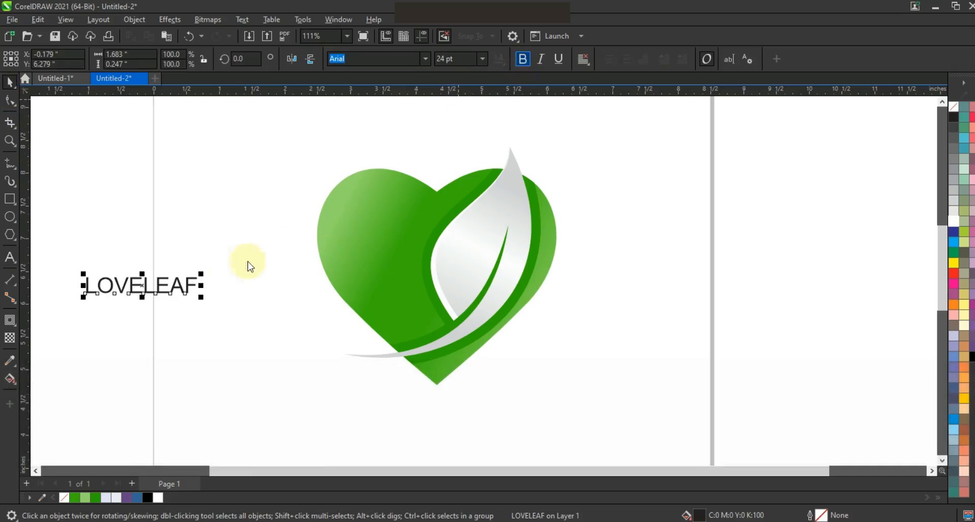
{"action": "left_click_drag", "start_coordinate": [193, 284], "coordinate": [577, 394]}
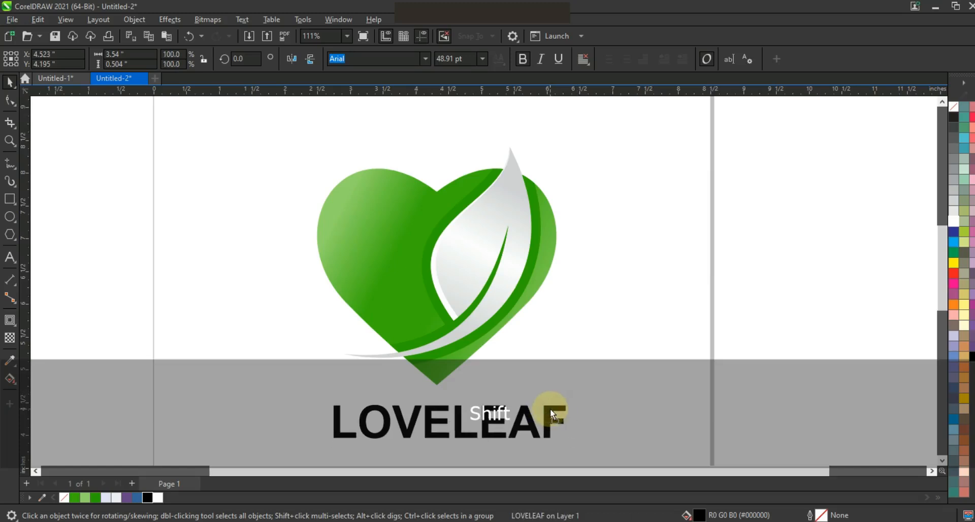
{"action": "left_click", "coordinate": [619, 324]}
- Preview the finished heart logo with its text in full screen
{"action": "key", "text": "F3"}
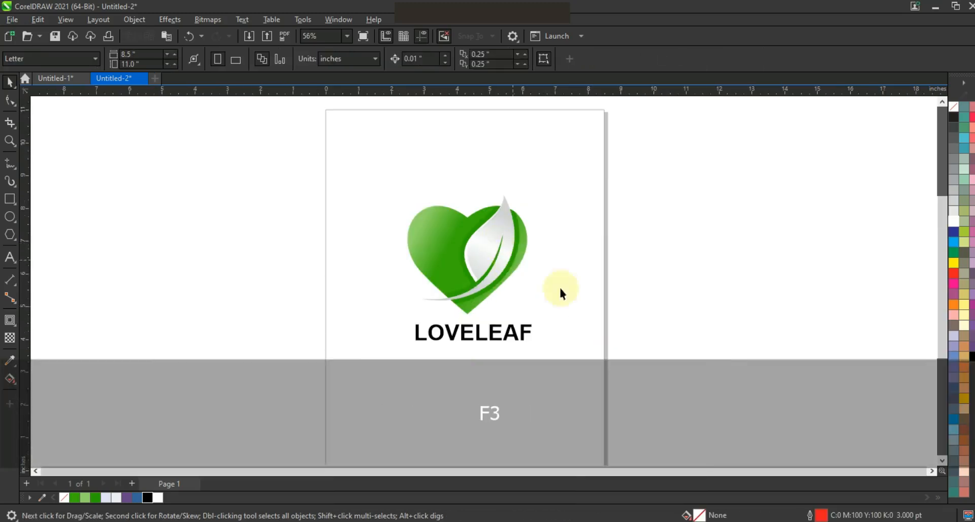
{"action": "left_click", "coordinate": [10, 140]}
{"action": "left_click_drag", "start_coordinate": [289, 159], "coordinate": [675, 365]}
{"action": "key", "text": "F9"}
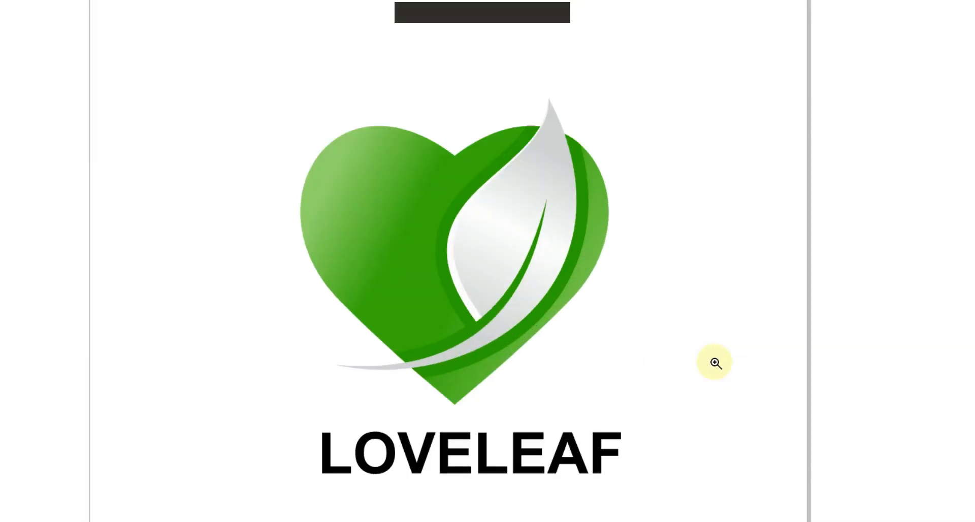